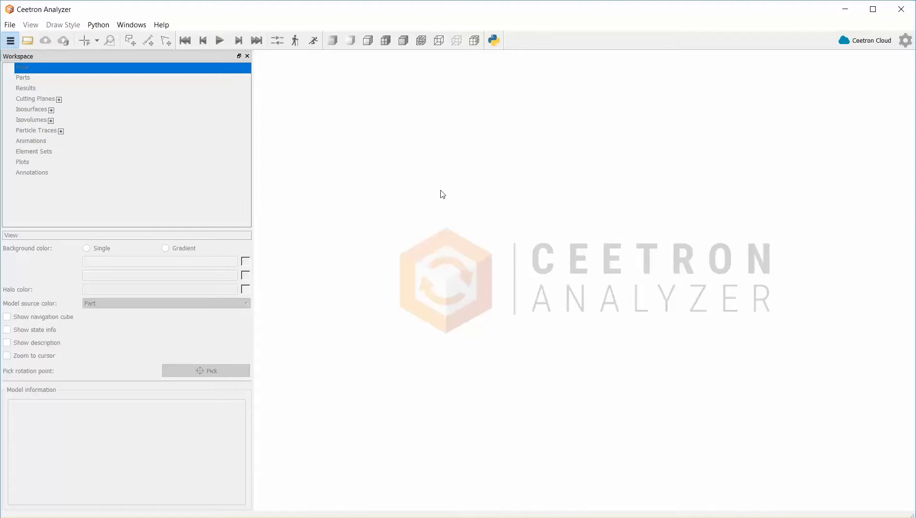
# - Open the 03-Vorschmieden VTF model file from the Forging folder
pyautogui.click(11, 26)
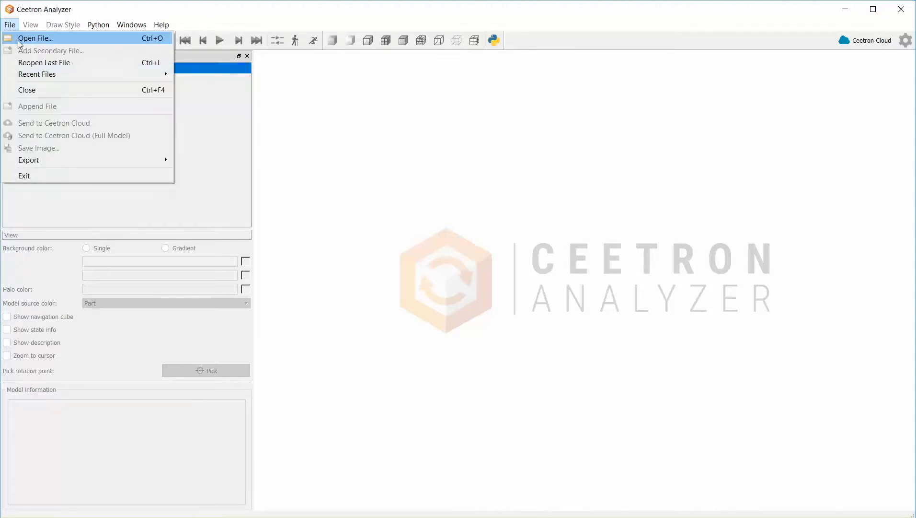
pyautogui.click(19, 39)
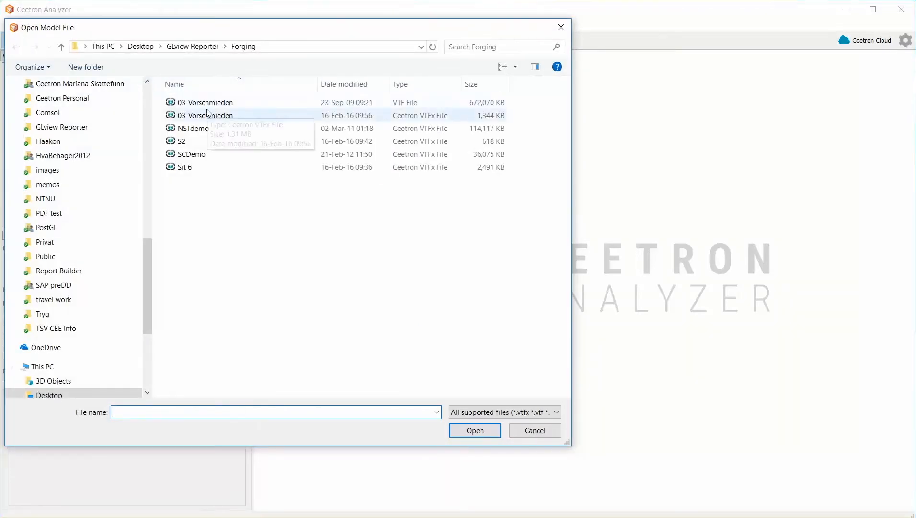
pyautogui.click(205, 102)
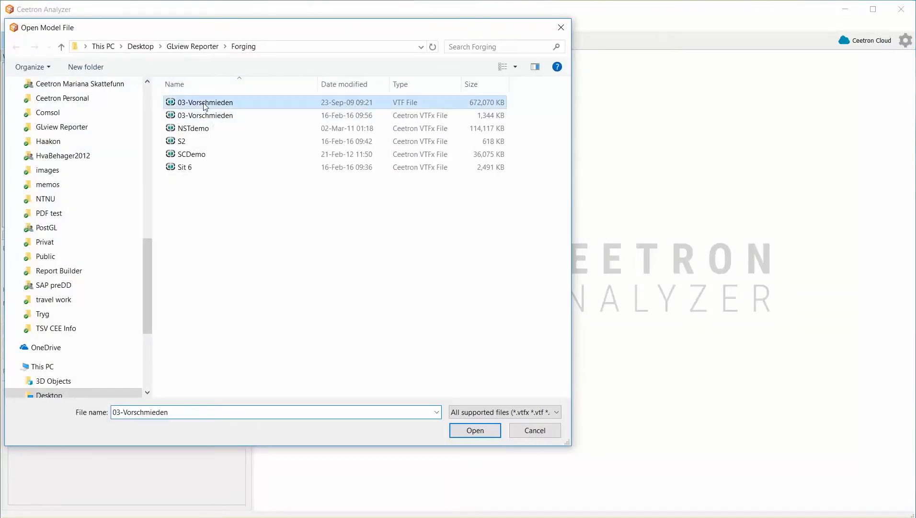
pyautogui.click(475, 430)
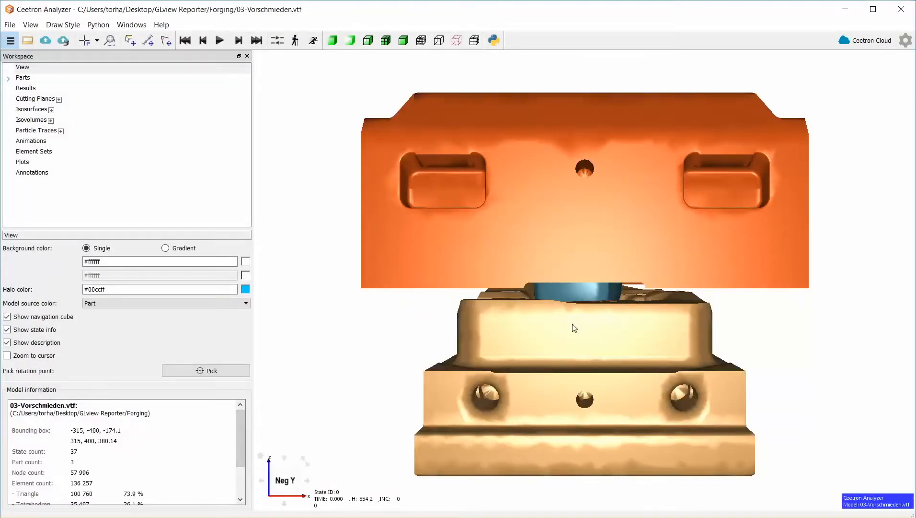
# - Examine the forging model from above and from the side, and check which parts it contains
pyautogui.moveTo(574, 328); pyautogui.dragTo(452, 271)
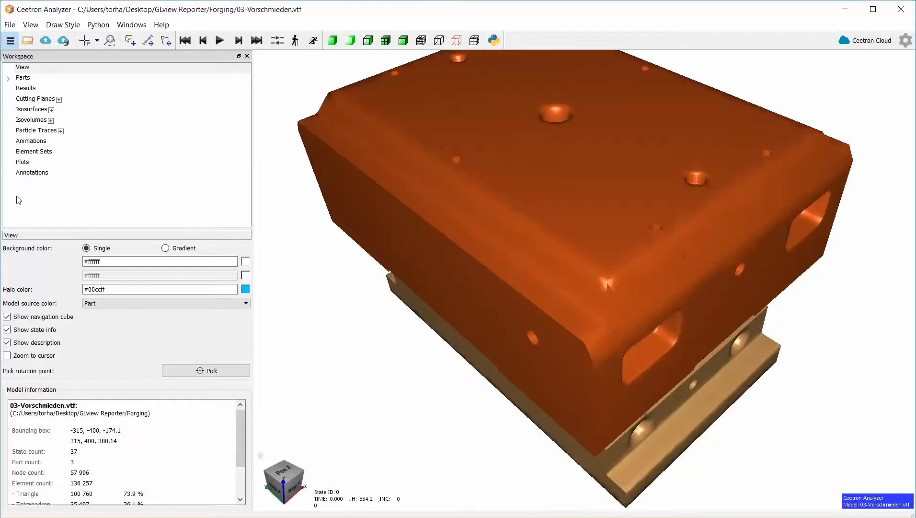
pyautogui.click(36, 72)
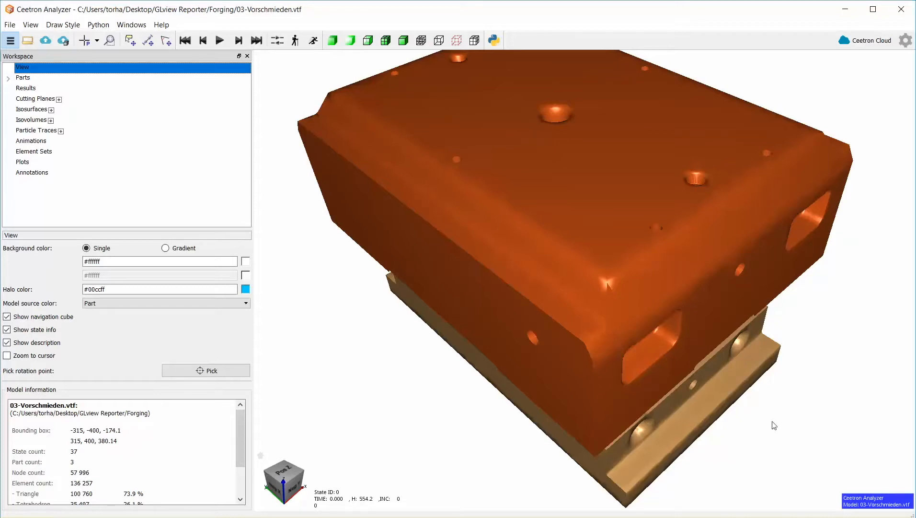
pyautogui.moveTo(731, 419); pyautogui.dragTo(719, 427)
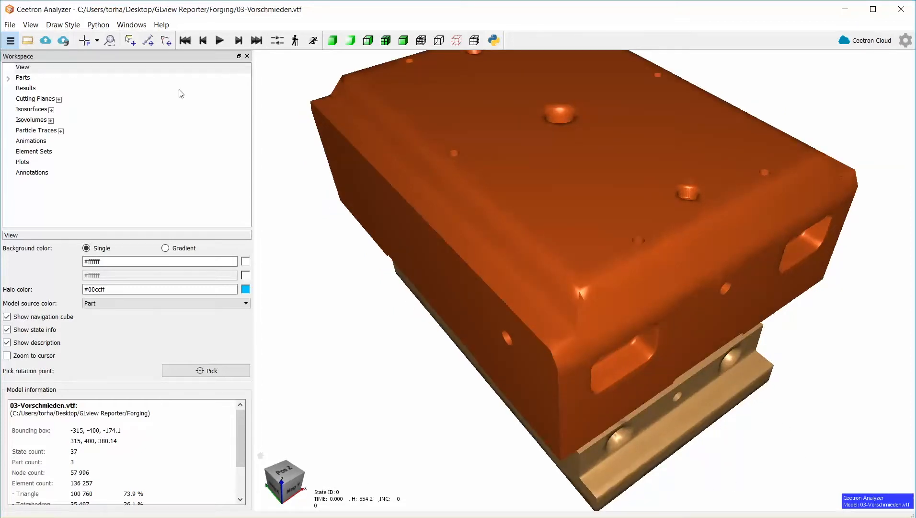
pyautogui.click(8, 79)
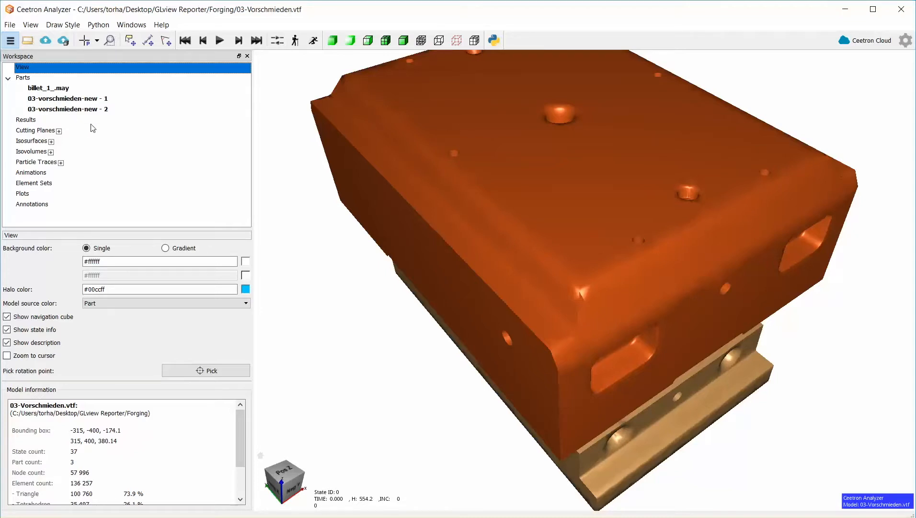
pyautogui.moveTo(574, 342); pyautogui.dragTo(590, 200, button='right')
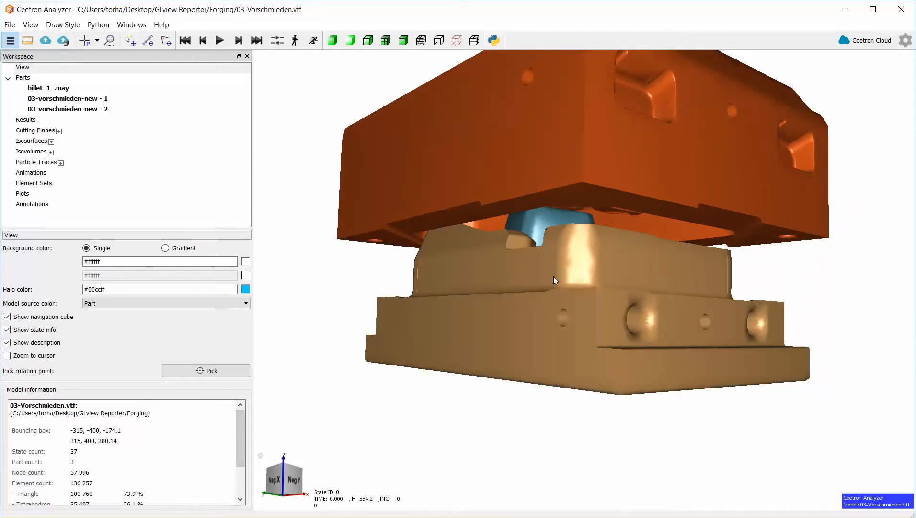
pyautogui.moveTo(554, 278); pyautogui.dragTo(653, 230, button='right')
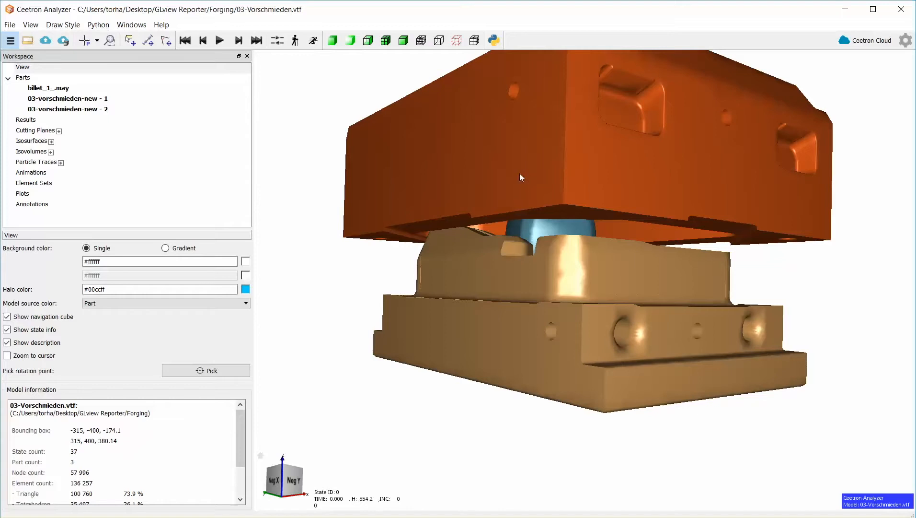
pyautogui.click(8, 80)
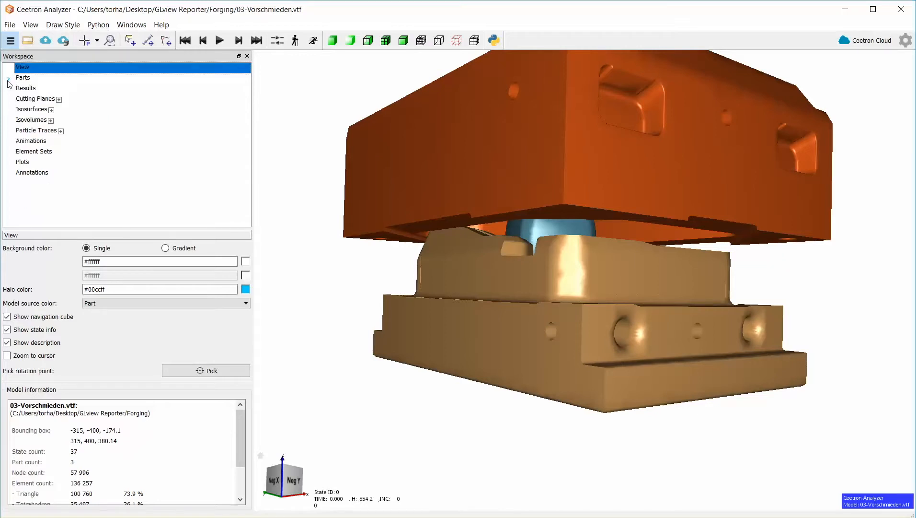
pyautogui.click(8, 80)
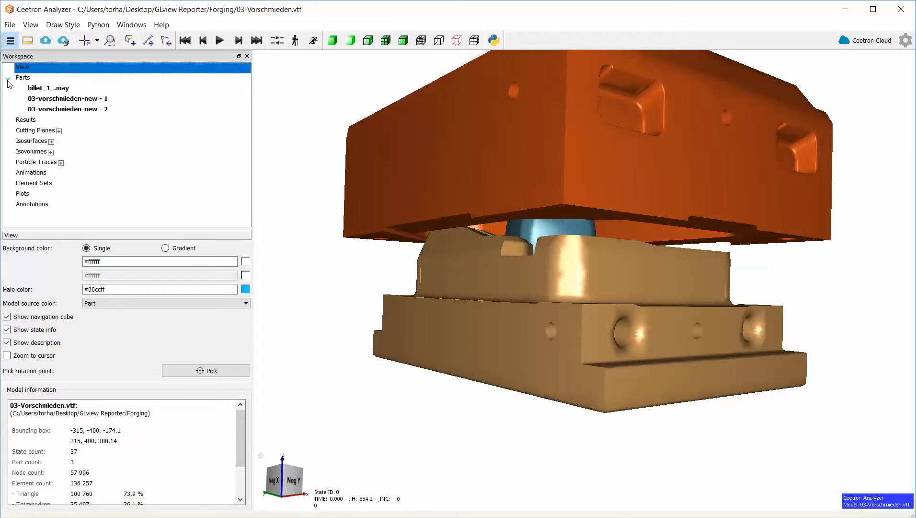
# - Review the available scalar, vector and displacement results and time states, and display the TEMPERATURE [node] scalar on the model surface
pyautogui.click(26, 121)
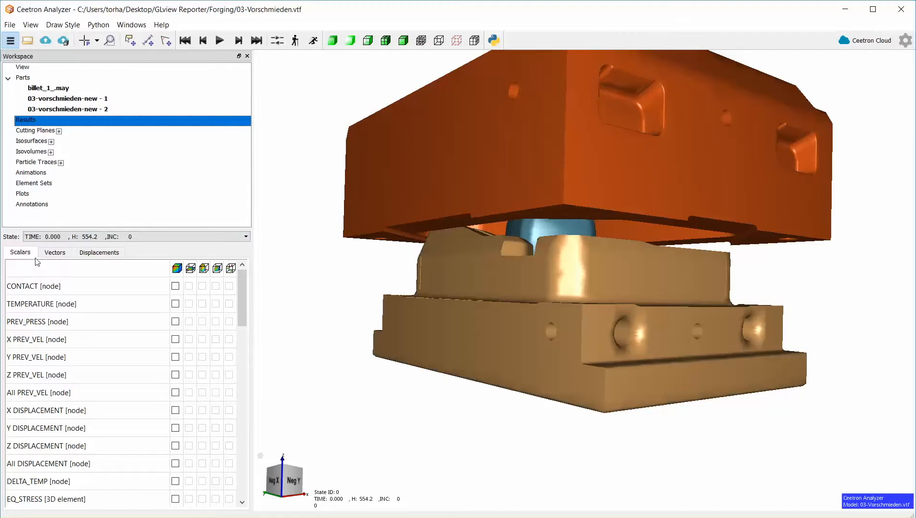
pyautogui.click(56, 253)
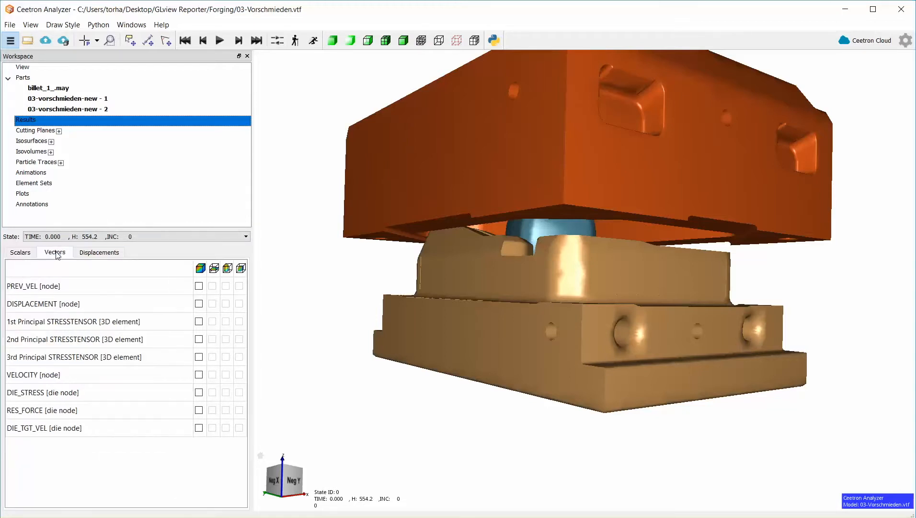
pyautogui.click(97, 254)
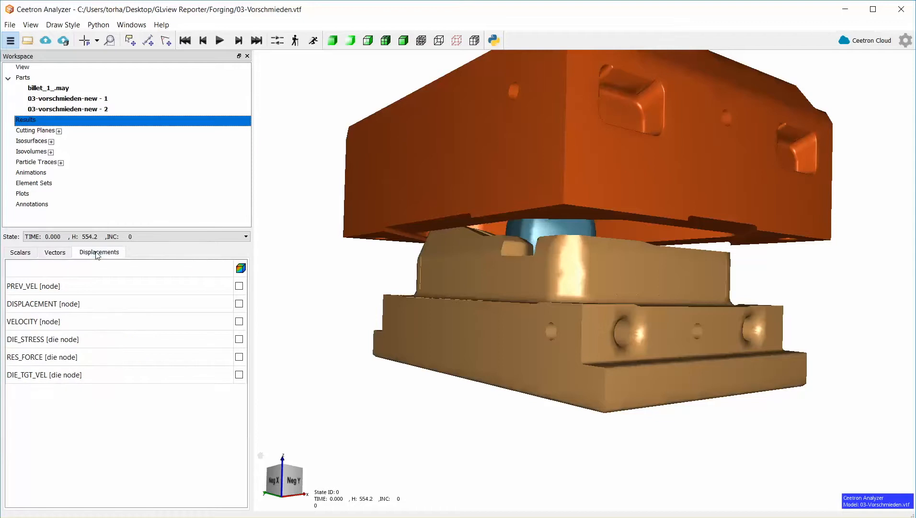
pyautogui.click(32, 255)
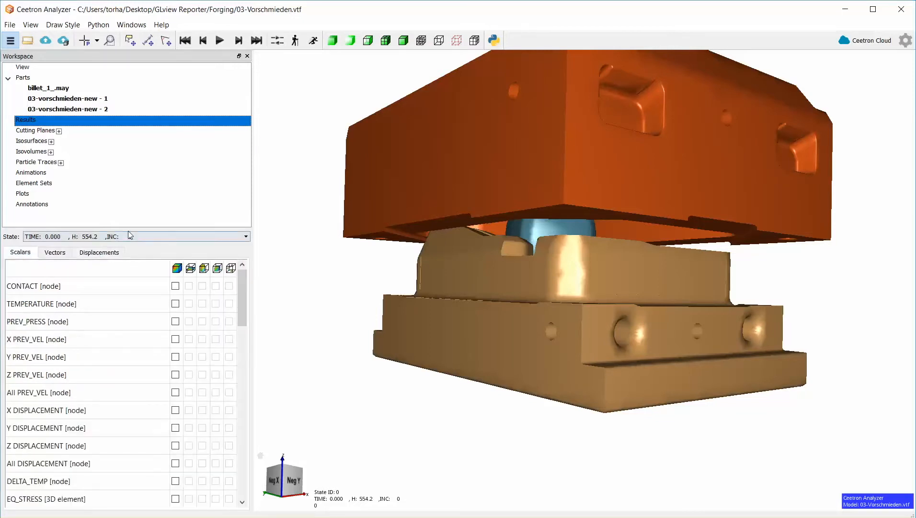
pyautogui.click(172, 241)
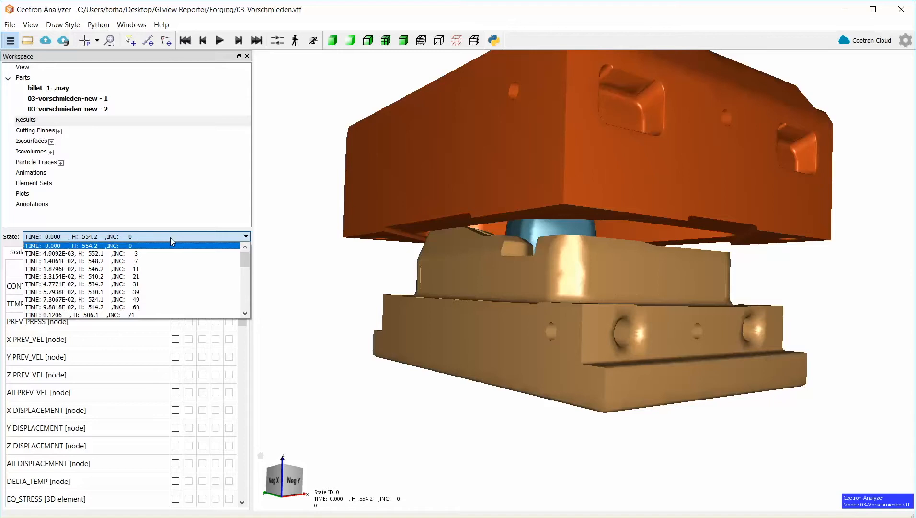
pyautogui.click(171, 237)
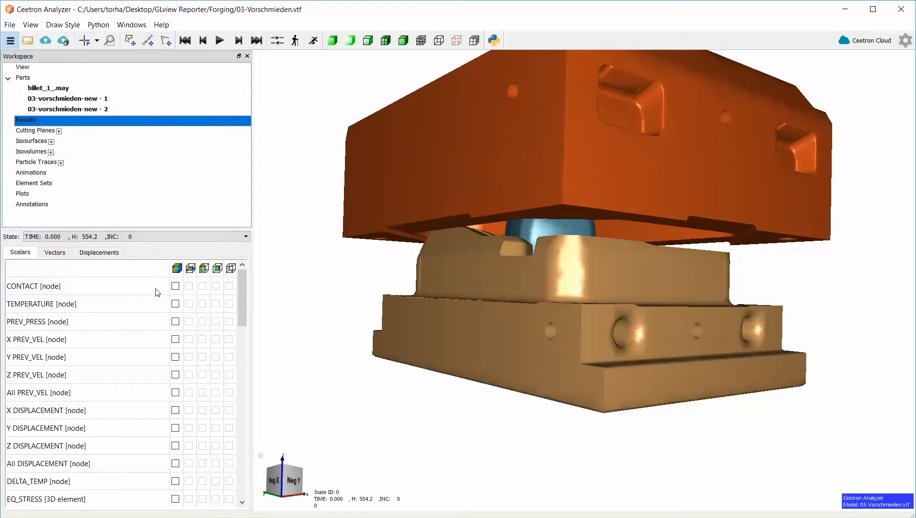
pyautogui.click(176, 304)
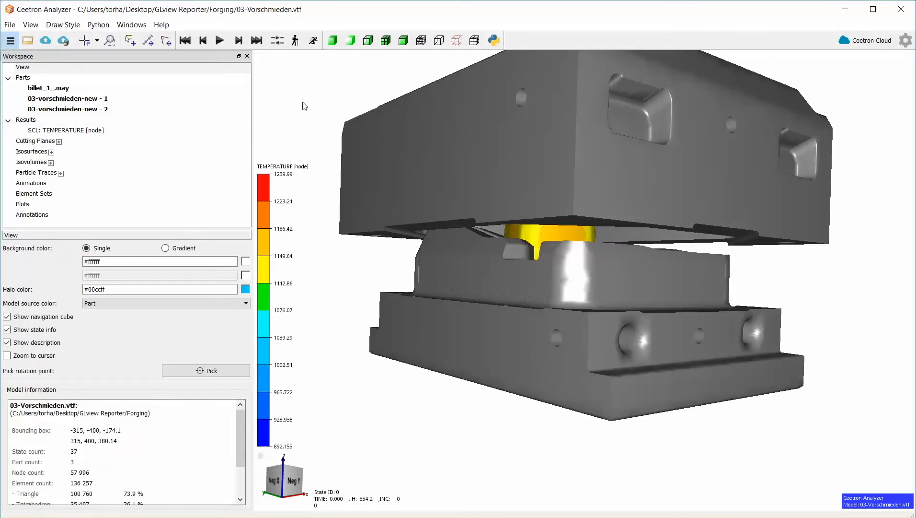
# - Hide the upper die part, 03-vorschmieden-new - 2
pyautogui.click(415, 155)
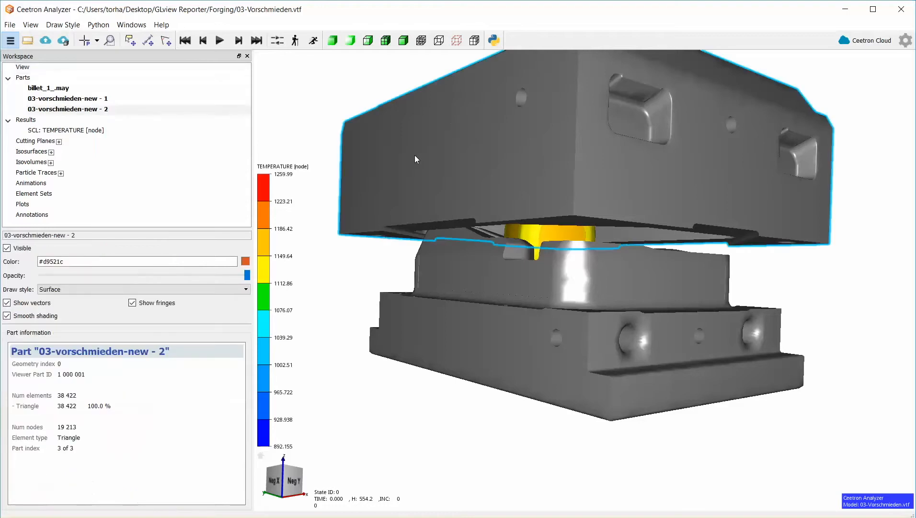
pyautogui.rightClick(414, 155)
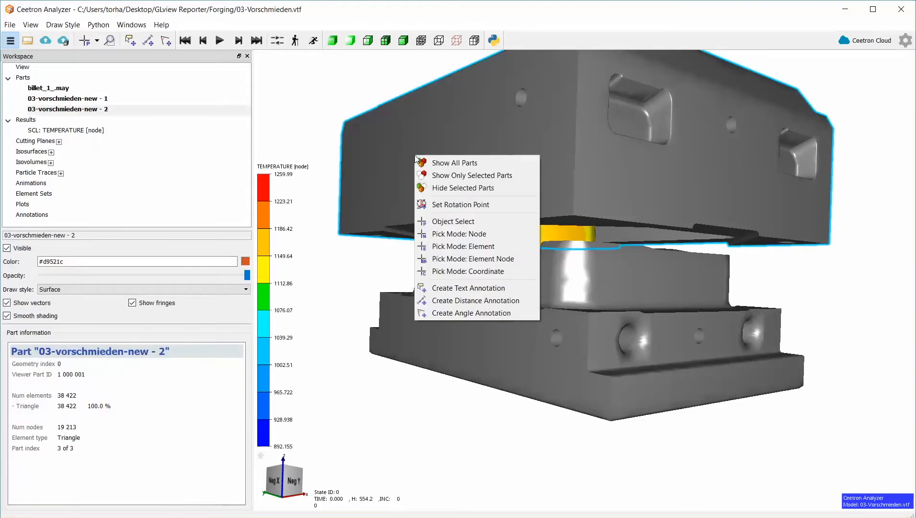
pyautogui.click(439, 188)
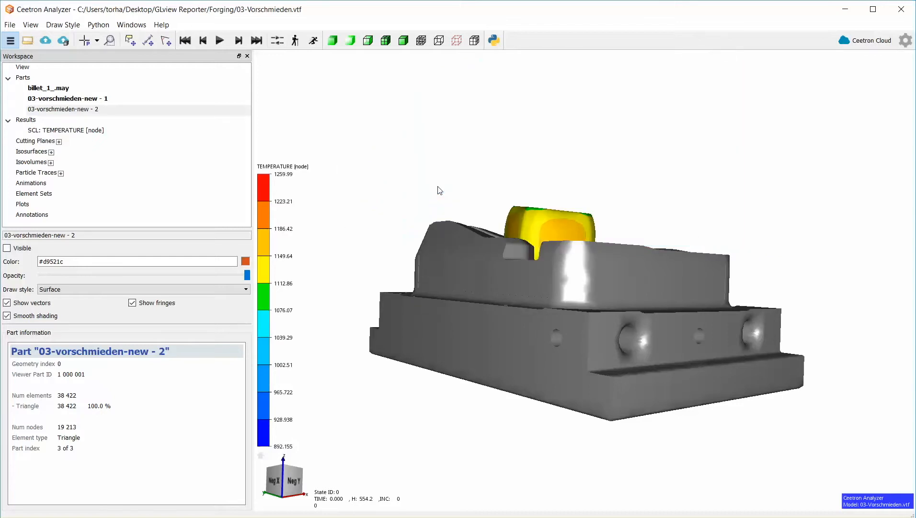
# - Display the 1st Principal STRESSTENSOR [3D element] vectors on the model surface
pyautogui.click(77, 121)
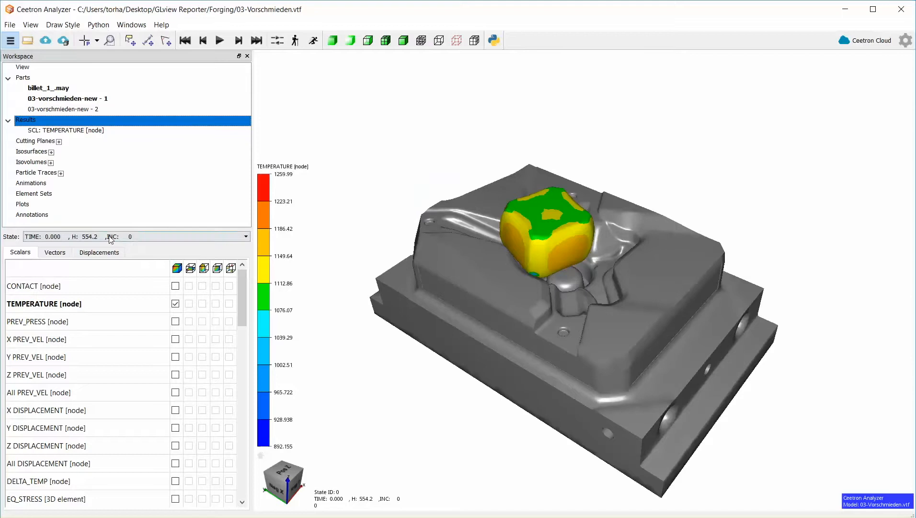
pyautogui.click(55, 253)
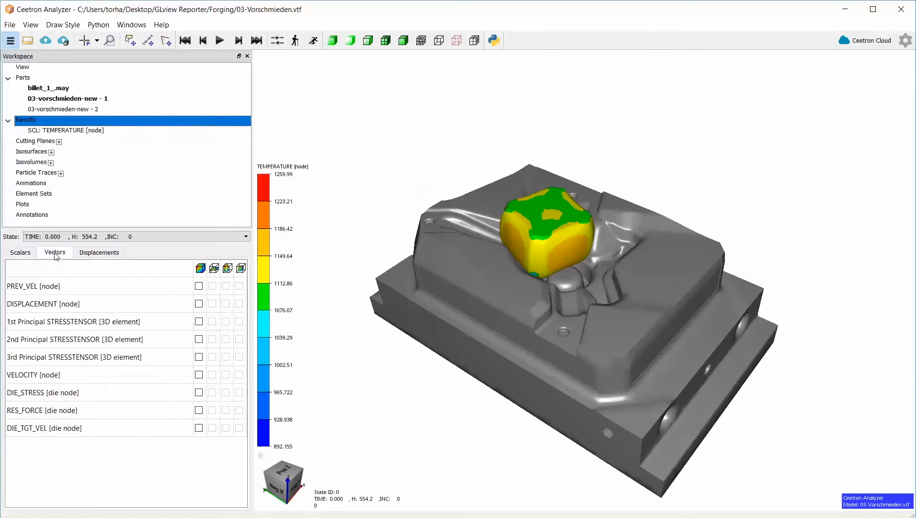
pyautogui.click(199, 321)
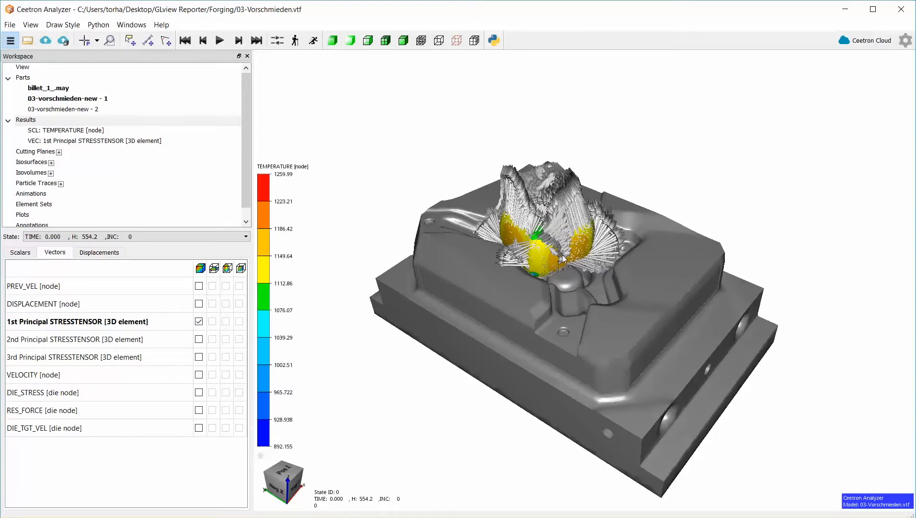
# - Shorten the 1st Principal STRESSTENSOR arrows on the billet by setting their relative scale factor to 0.044
pyautogui.scroll(-2, 606, 343)
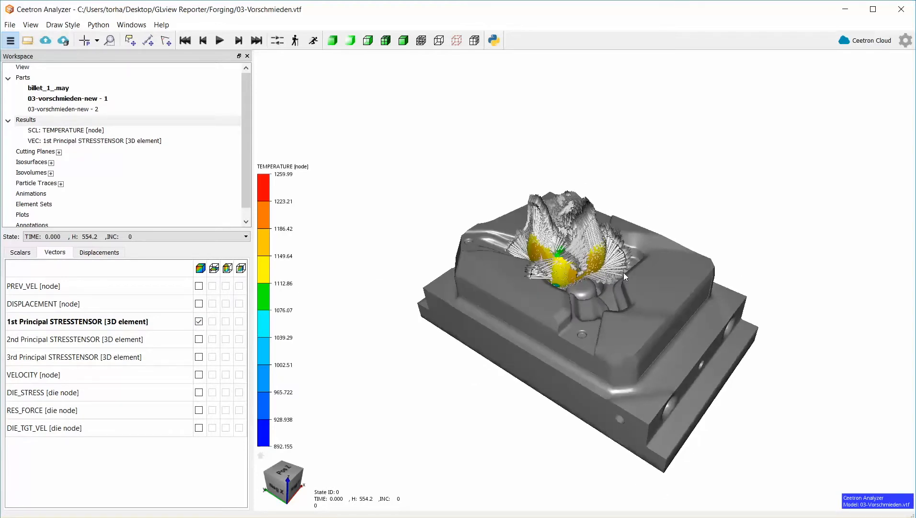
pyautogui.scroll(4, 618, 272)
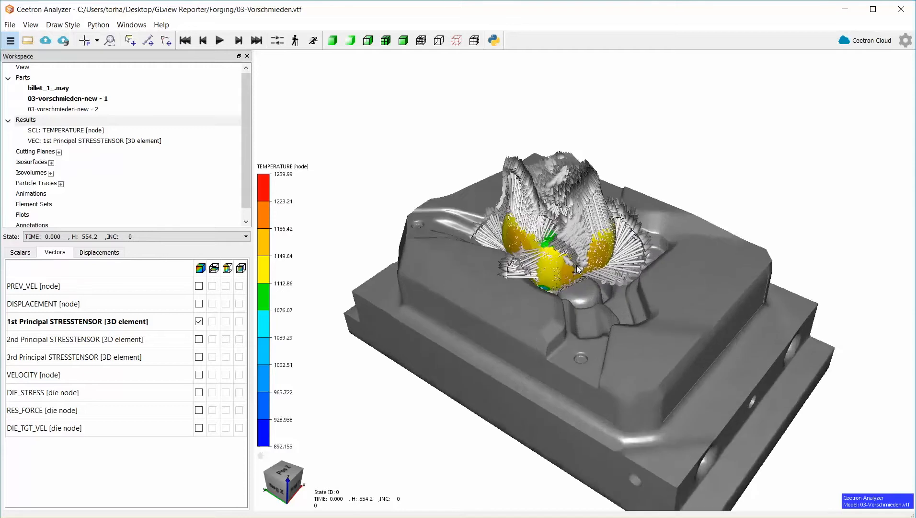
pyautogui.scroll(4, 578, 269)
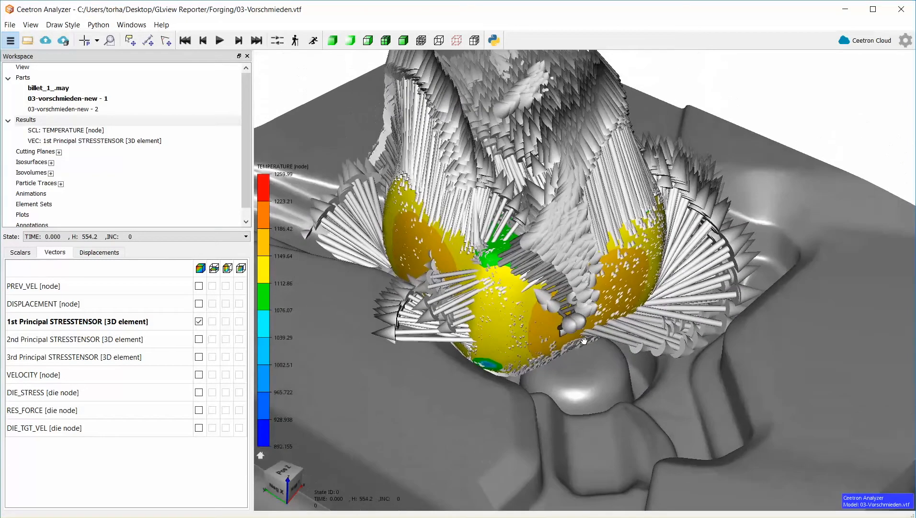
pyautogui.scroll(3, 590, 357)
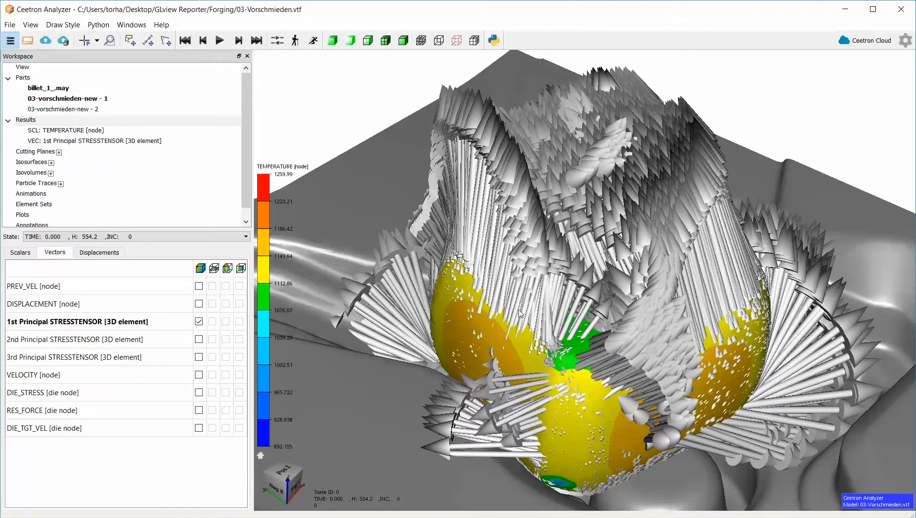
pyautogui.click(53, 142)
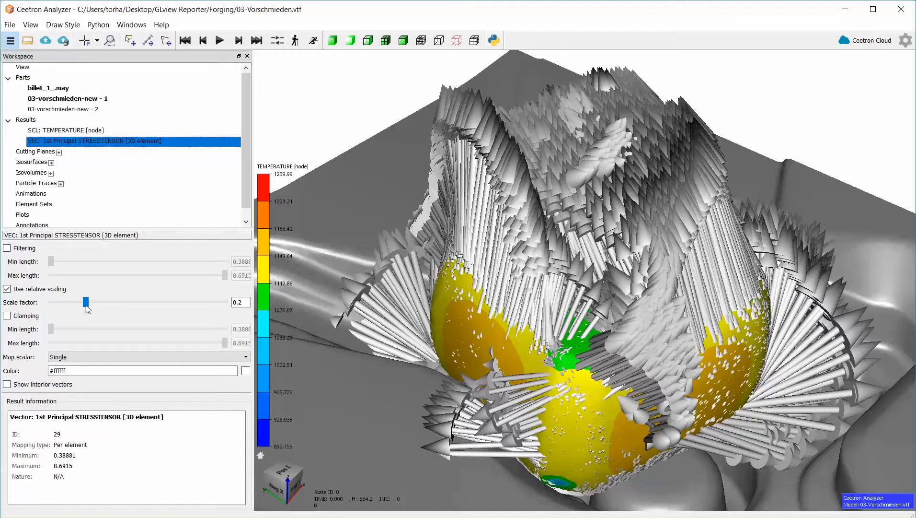
pyautogui.moveTo(86, 303); pyautogui.dragTo(61, 307)
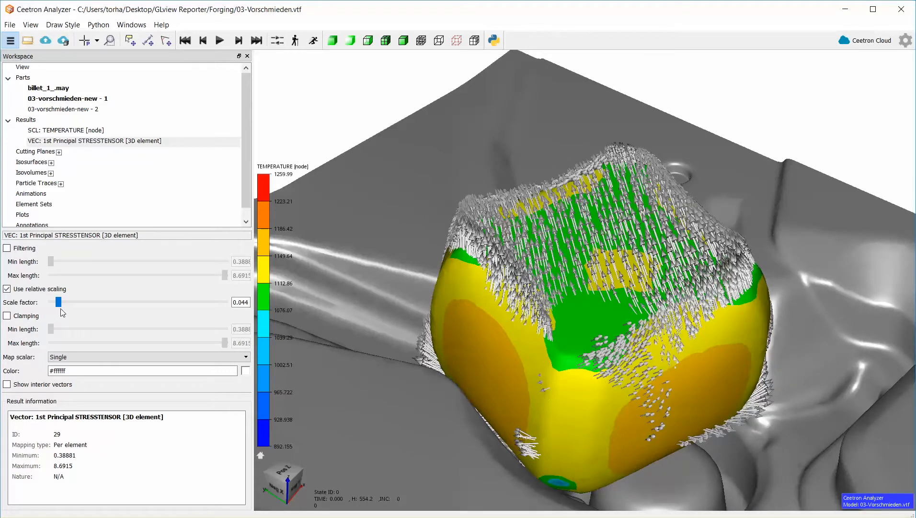
# - Inspect the scaled stress arrows around the billet and turn off the 1st Principal STRESSTENSOR vector result
pyautogui.moveTo(657, 328); pyautogui.dragTo(527, 369)
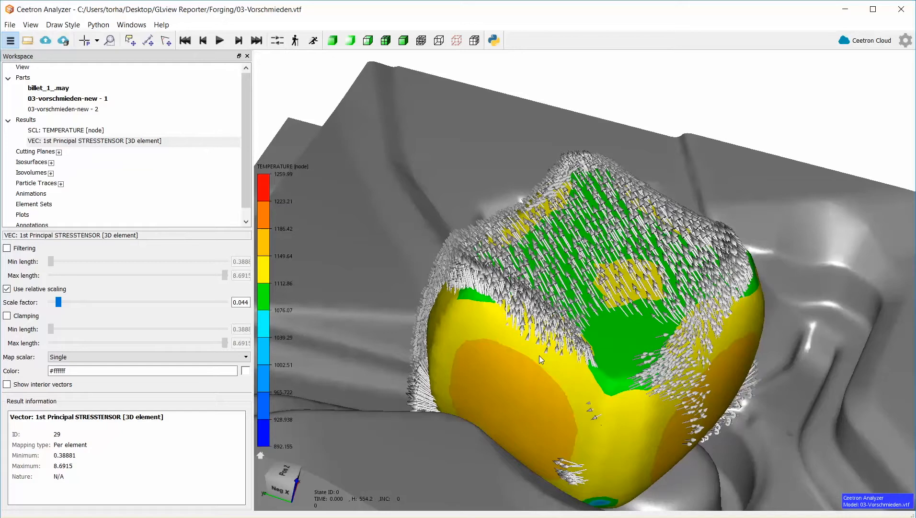
pyautogui.click(113, 141)
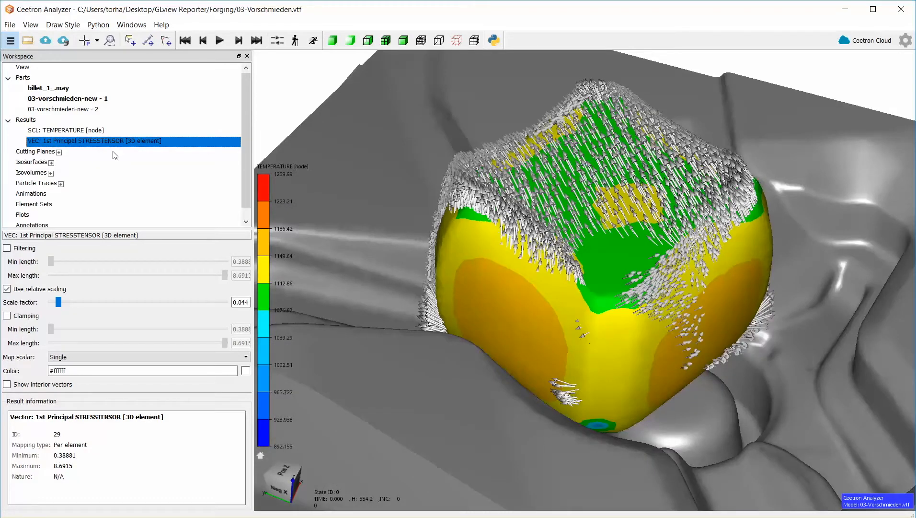
pyautogui.click(34, 121)
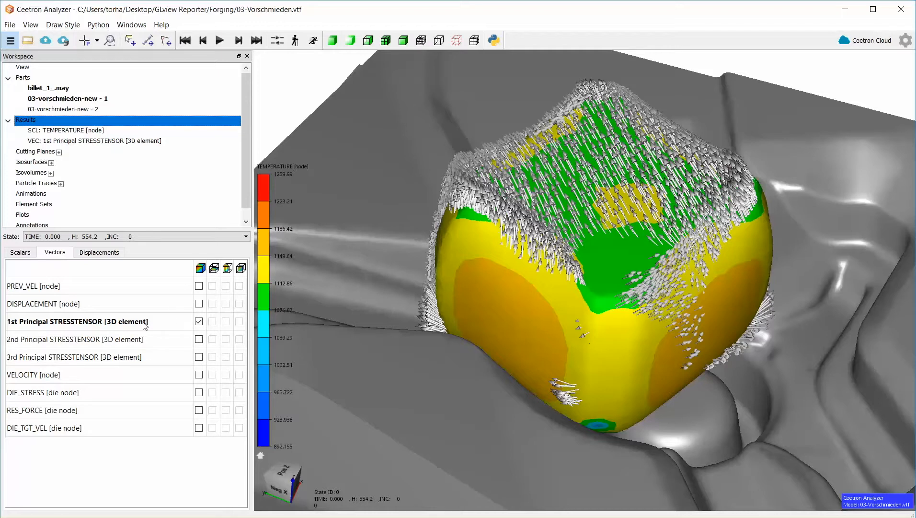
pyautogui.click(199, 322)
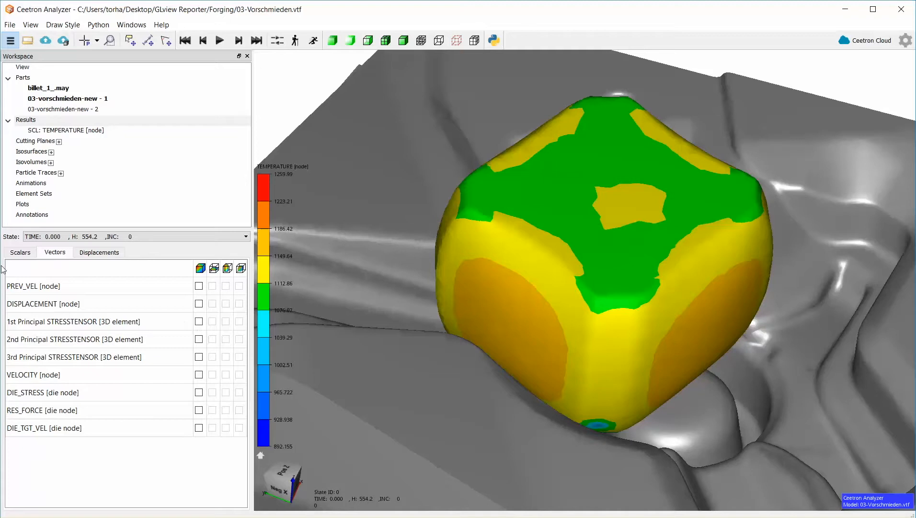
# - Turn the TEMPERATURE [node] scalar off and back on to compare the plain and coloured billet
pyautogui.click(19, 252)
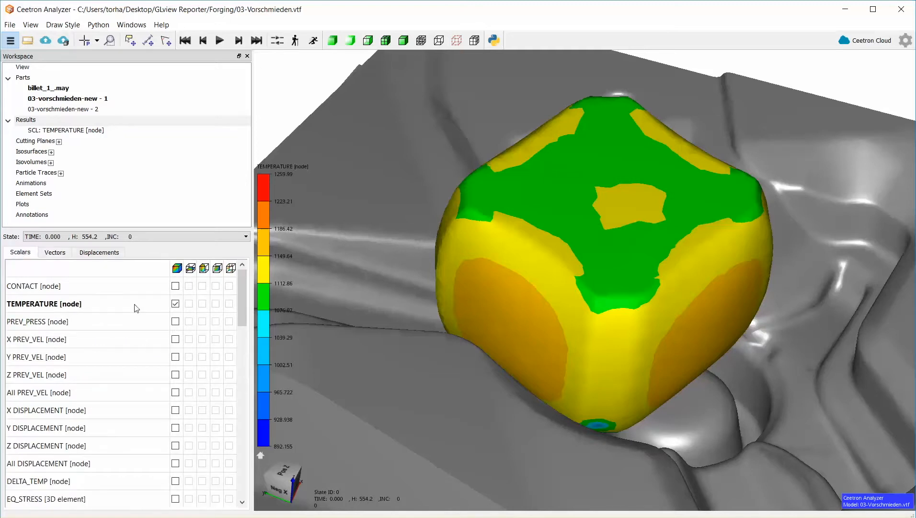
pyautogui.click(176, 304)
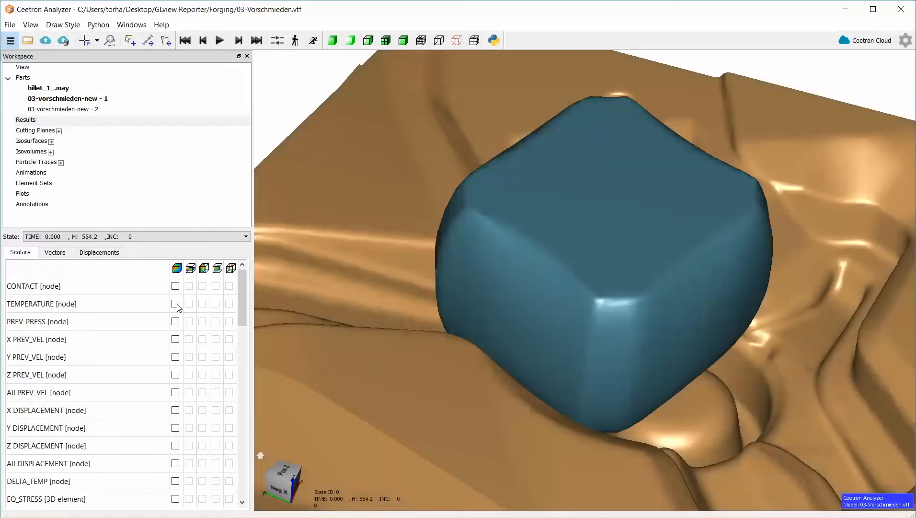
pyautogui.click(176, 304)
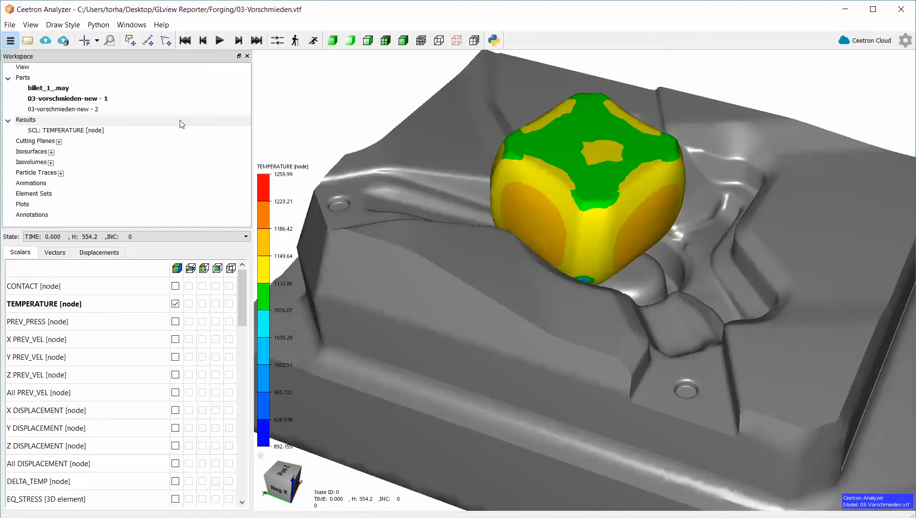
# - Switch the model to the result state TIME: 4.7771E-02, H: 534.2, INC: 31
pyautogui.click(177, 236)
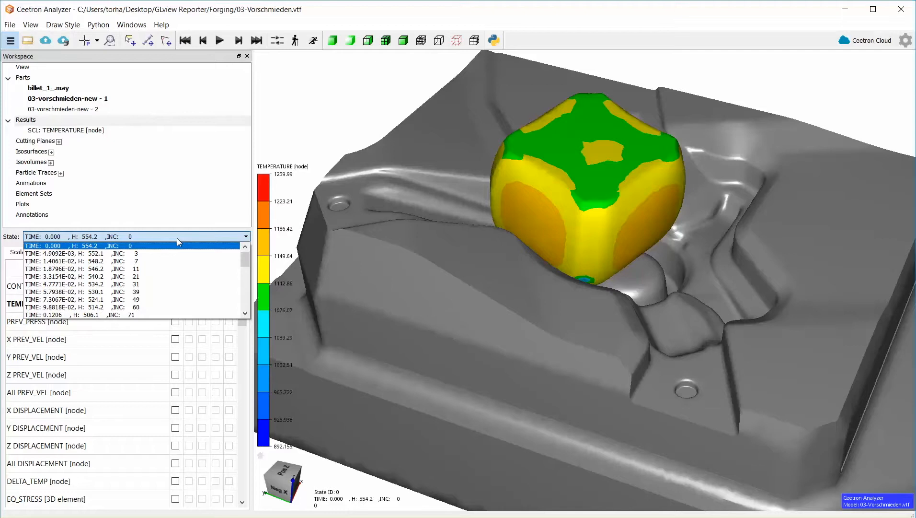
pyautogui.click(151, 286)
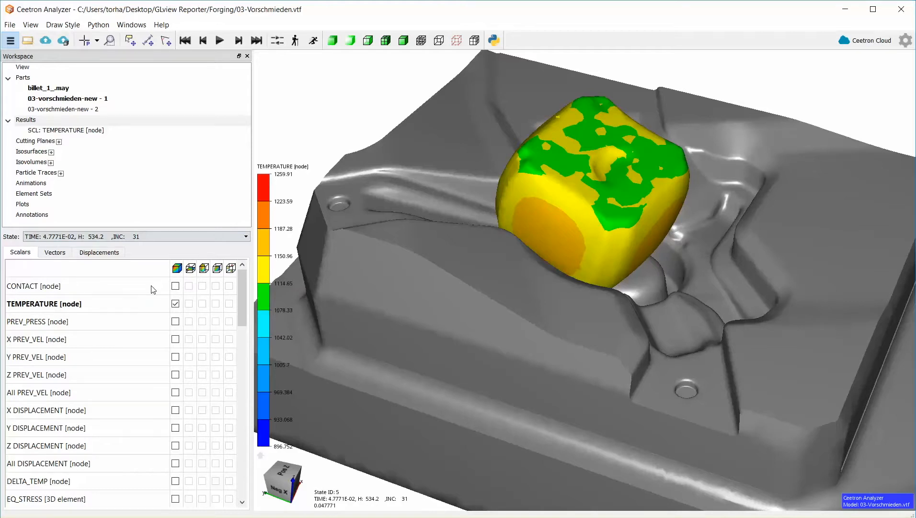
pyautogui.click(152, 120)
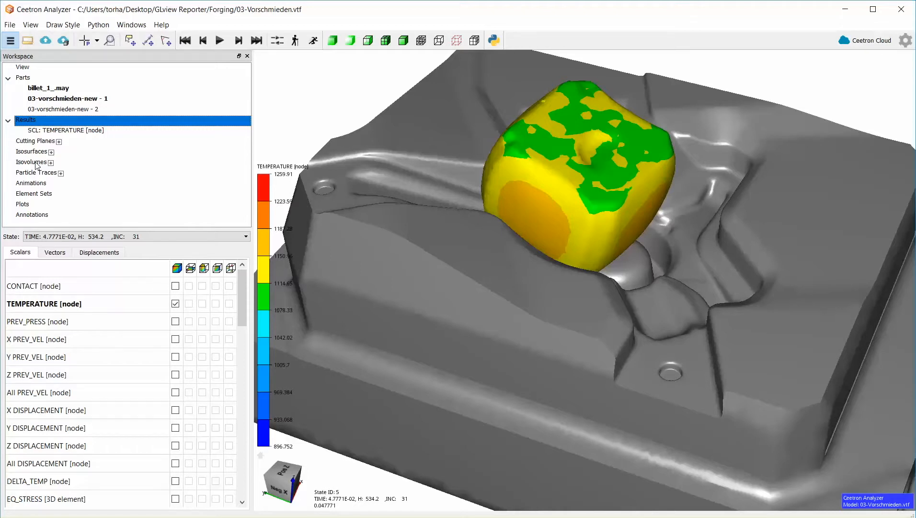
# - Add a Y-normal cutting plane showing TEMPERATURE [node] and shift it along Y past the billet
pyautogui.click(58, 142)
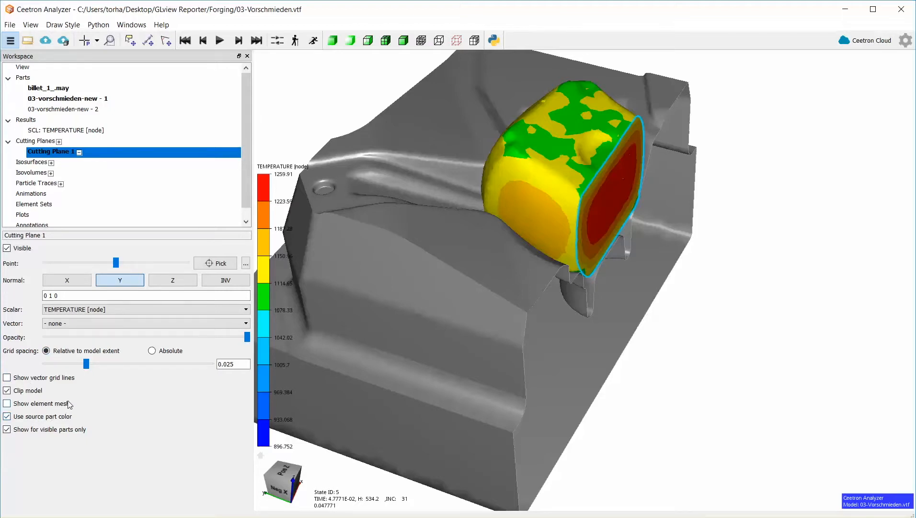
pyautogui.click(87, 365)
pyautogui.moveTo(116, 264)
pyautogui.mouseDown()
pyautogui.moveTo(93, 265)
pyautogui.moveTo(126, 272)
pyautogui.mouseUp()
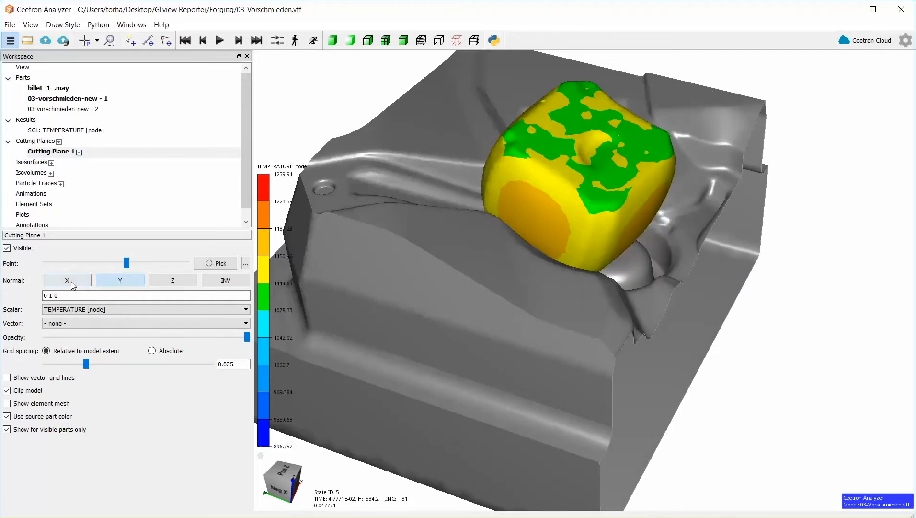
# - Try the X, Y and Z normals on the cutting plane and delete the plane
pyautogui.click(72, 282)
pyautogui.click(115, 281)
pyautogui.click(166, 281)
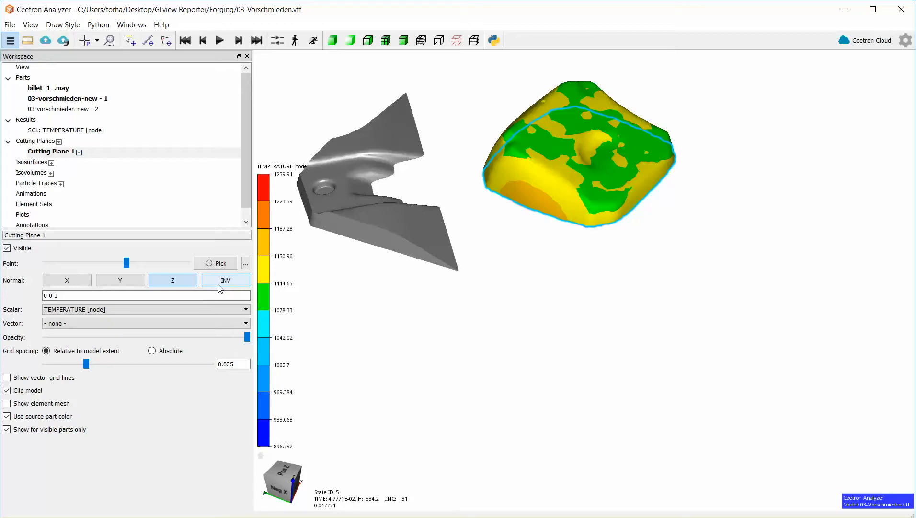
pyautogui.click(79, 152)
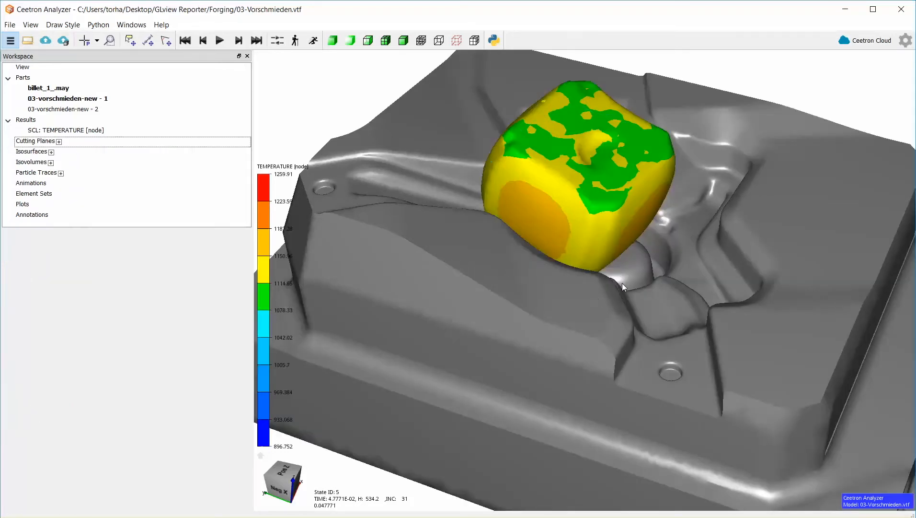
# - Set up a transient animation from TIME 0.000 to TIME 0.4529 with skip by 1, and play it until the billet is visibly forged
pyautogui.moveTo(620, 284); pyautogui.dragTo(664, 308)
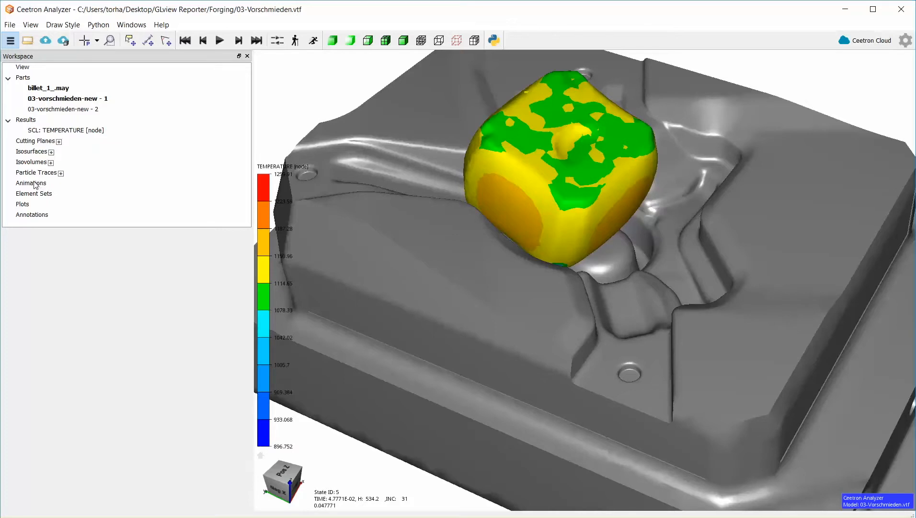
pyautogui.click(34, 185)
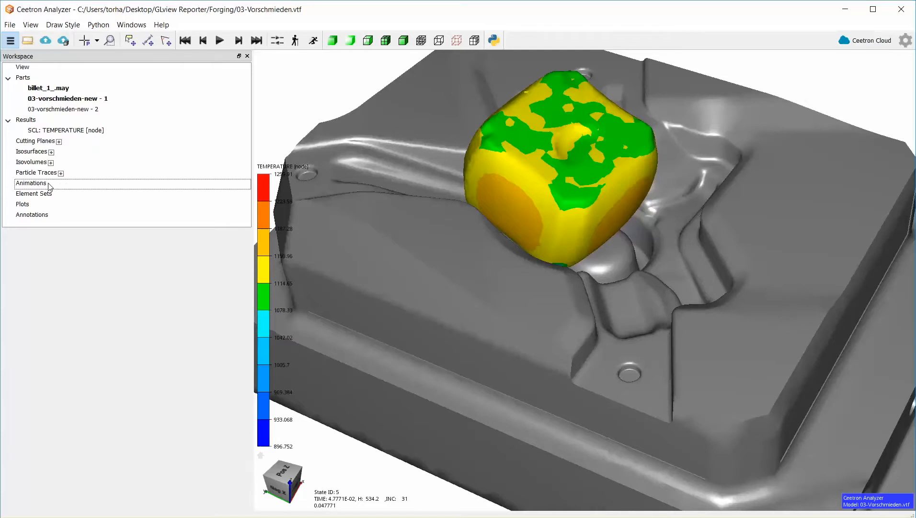
pyautogui.rightClick(49, 184)
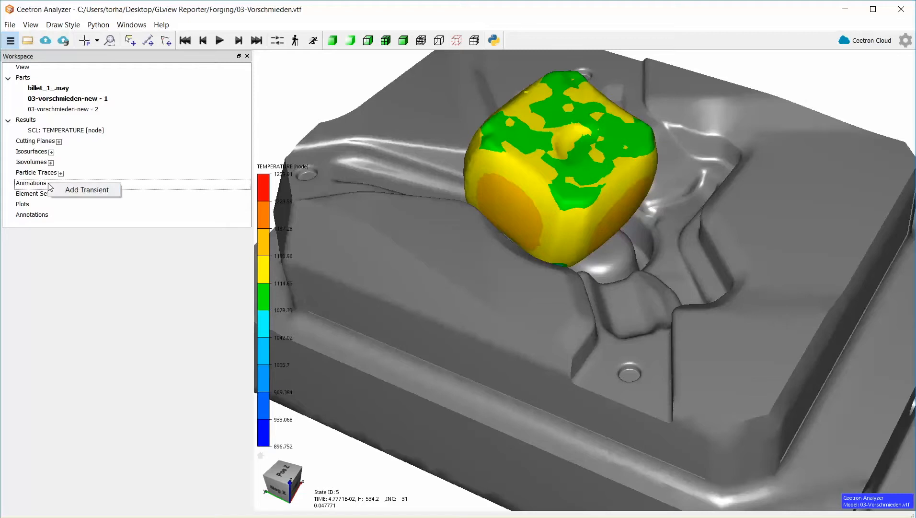
pyautogui.click(84, 190)
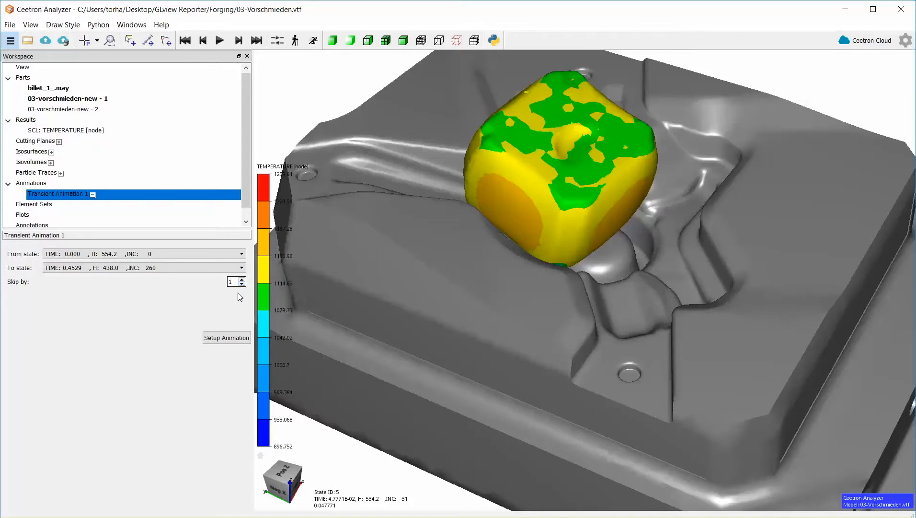
pyautogui.click(225, 339)
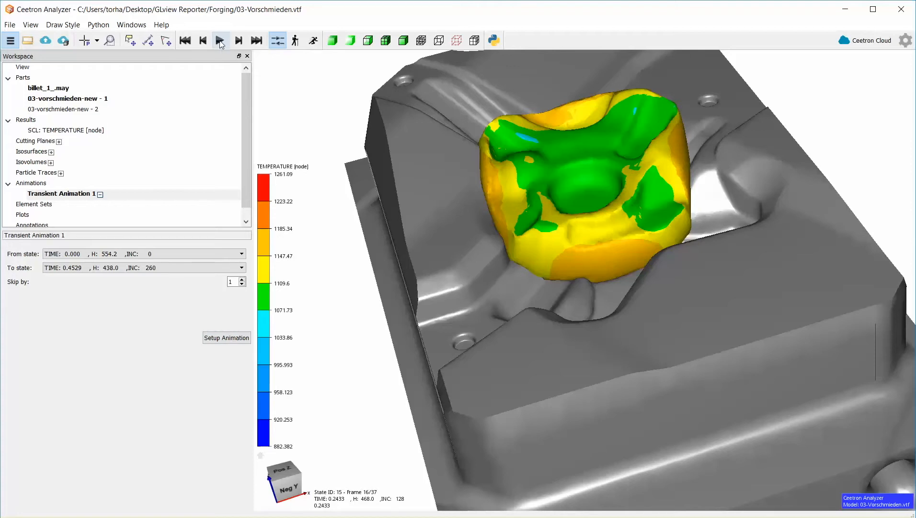
pyautogui.click(220, 41)
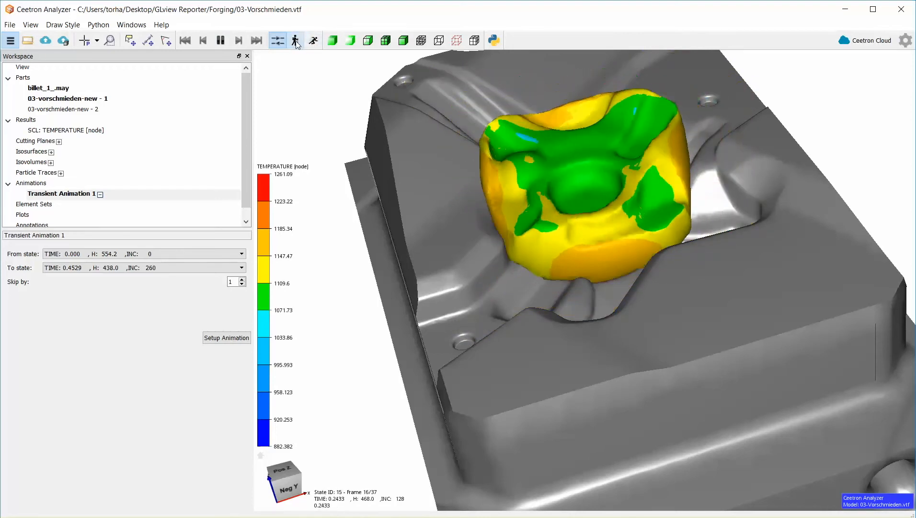
pyautogui.click(220, 41)
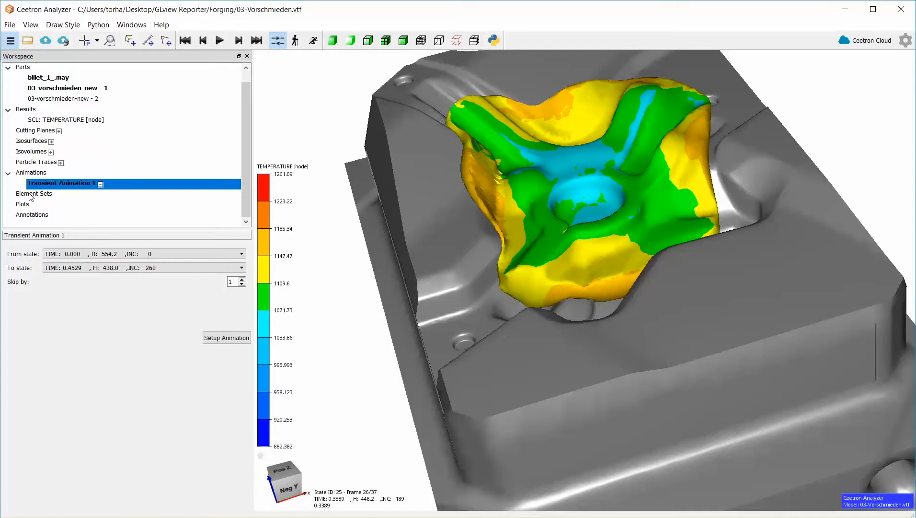
# - Look at the options for creating element sets and at the Plots entry
pyautogui.click(31, 194)
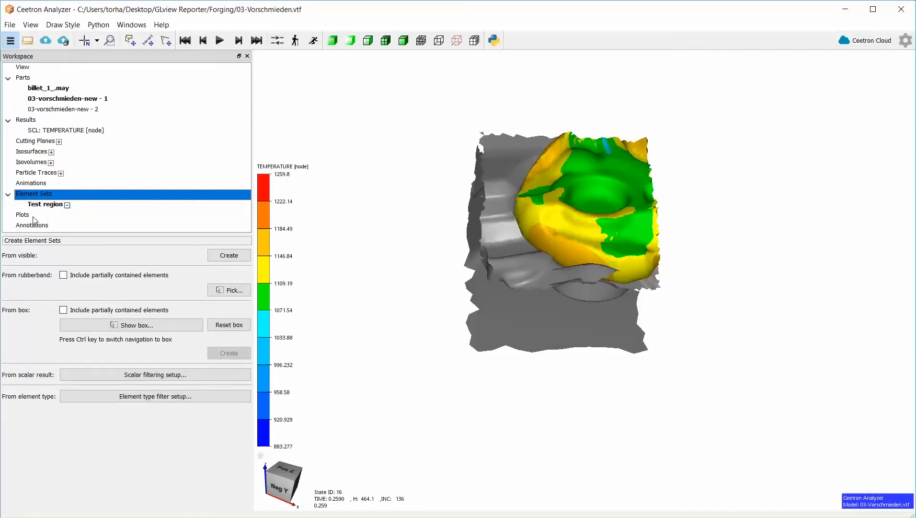
pyautogui.click(22, 215)
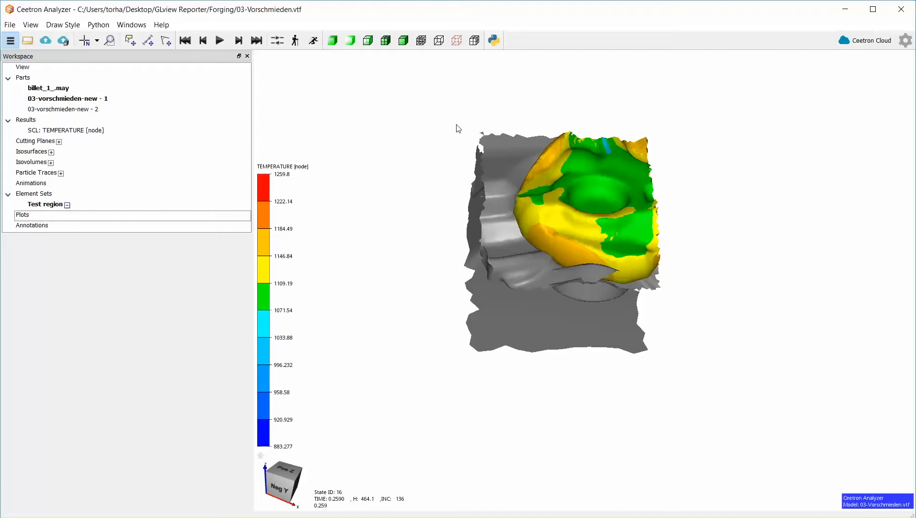
# - Display the Selection window, enable multi select and set the pick mode to Node
pyautogui.rightClick(540, 41)
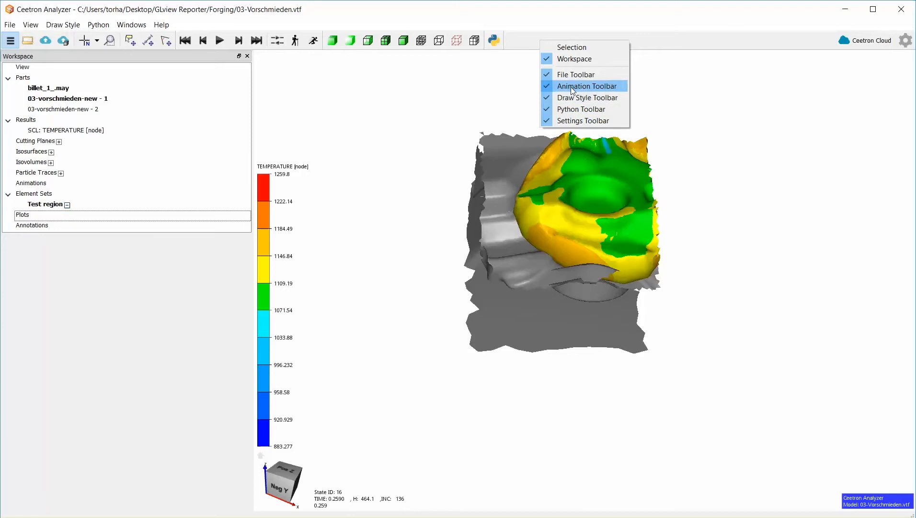
pyautogui.click(560, 48)
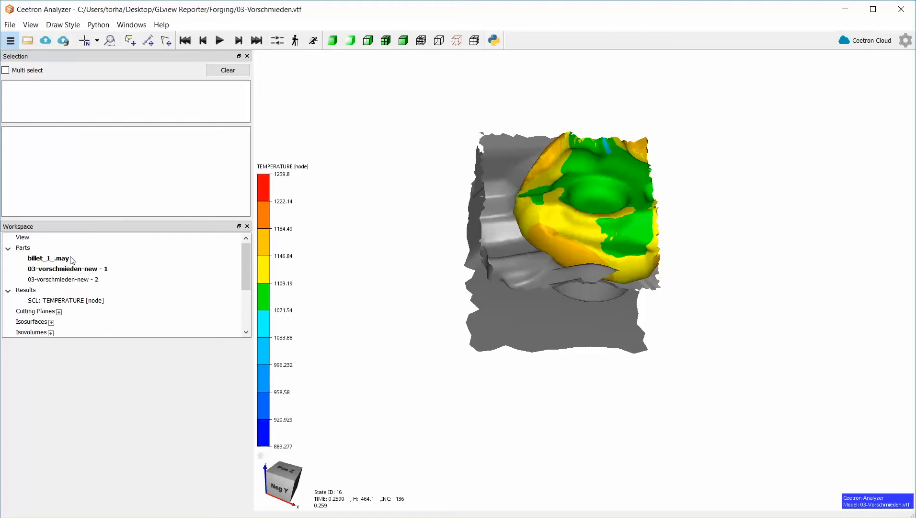
pyautogui.click(5, 70)
pyautogui.click(98, 41)
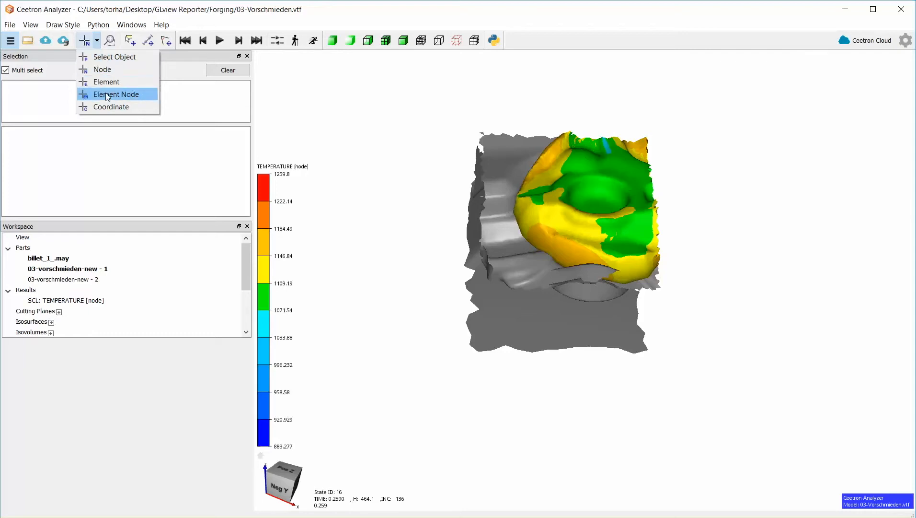
pyautogui.click(100, 68)
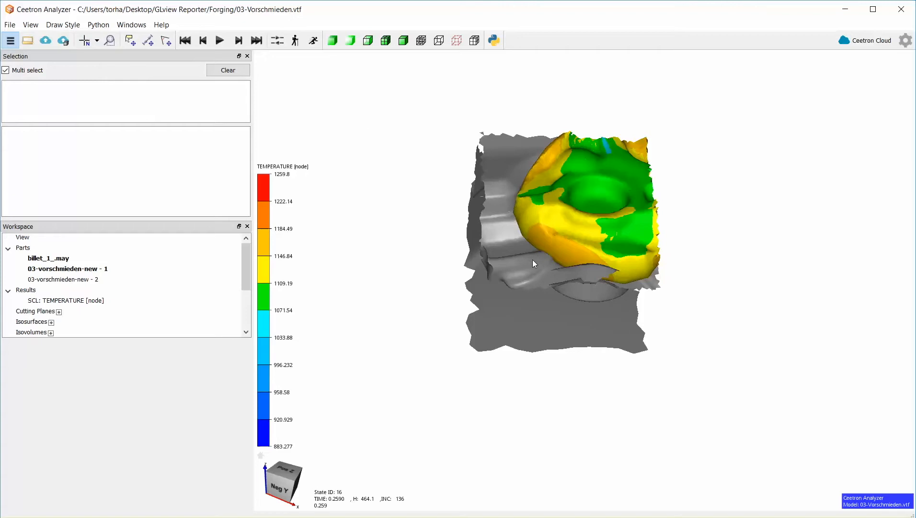
# - Pick six nodes in sequence across the billet surface, from its lower edge around the upper edge to the opposite side
pyautogui.click(535, 238)
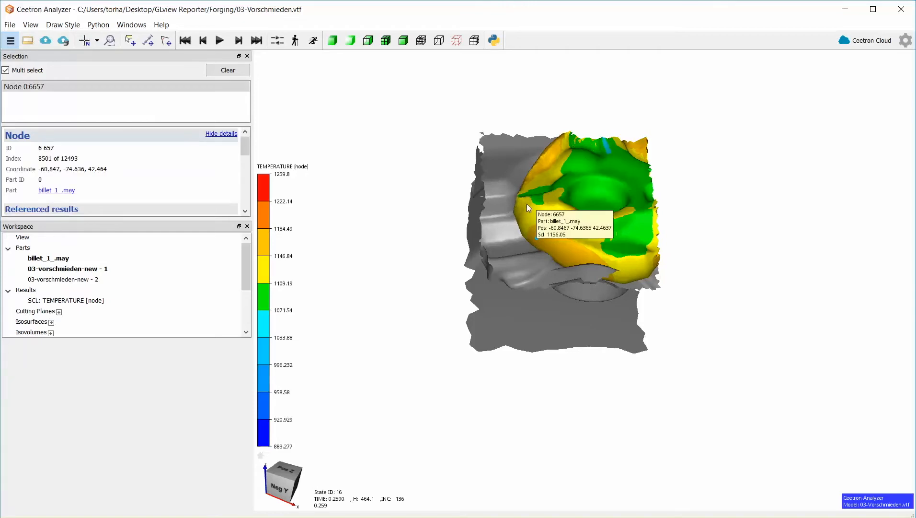
pyautogui.click(527, 203)
pyautogui.click(547, 162)
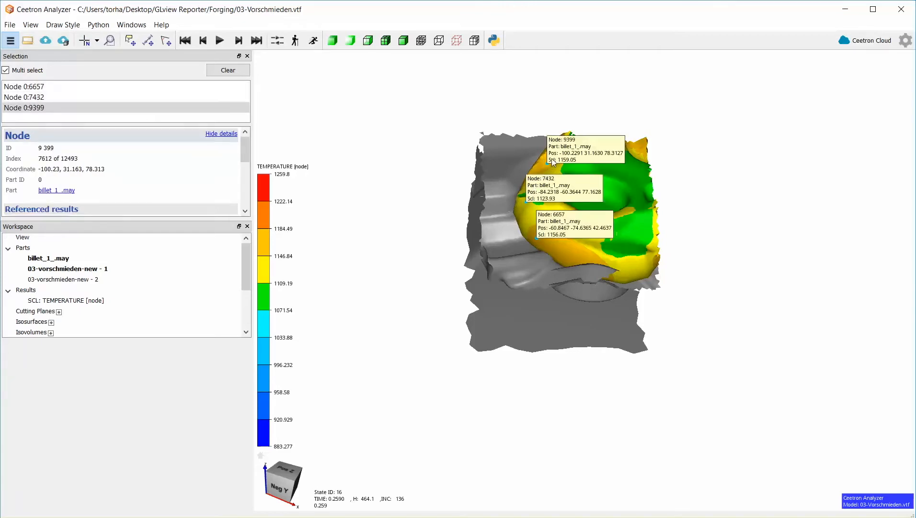
pyautogui.click(615, 167)
pyautogui.click(633, 198)
pyautogui.click(630, 228)
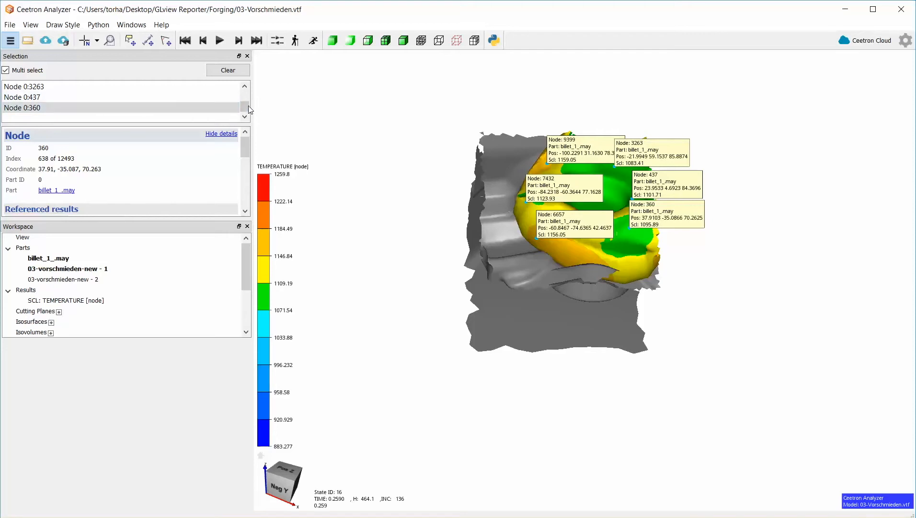
# - Create a length plot of TEMPERATURE [node] through all the selected nodes
pyautogui.moveTo(244, 107)
pyautogui.mouseDown()
pyautogui.moveTo(253, 94)
pyautogui.moveTo(242, 112)
pyautogui.moveTo(243, 94)
pyautogui.mouseUp()
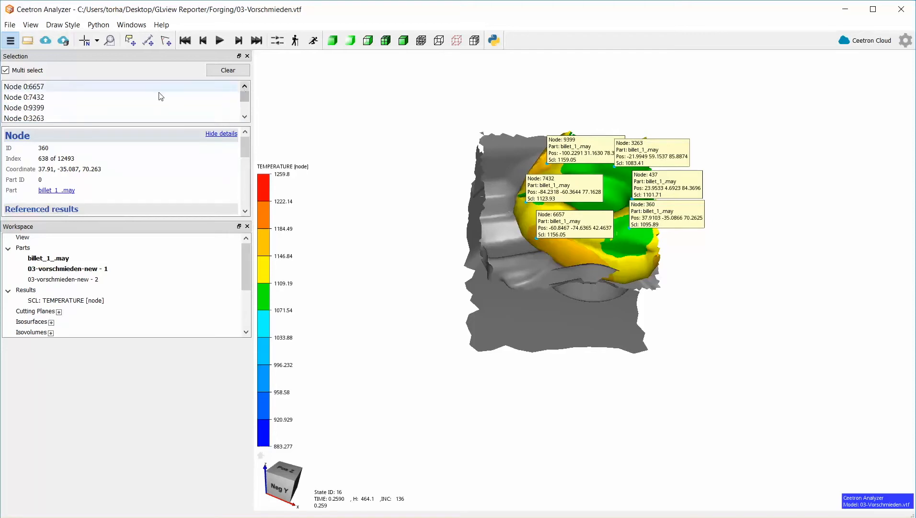
pyautogui.rightClick(89, 97)
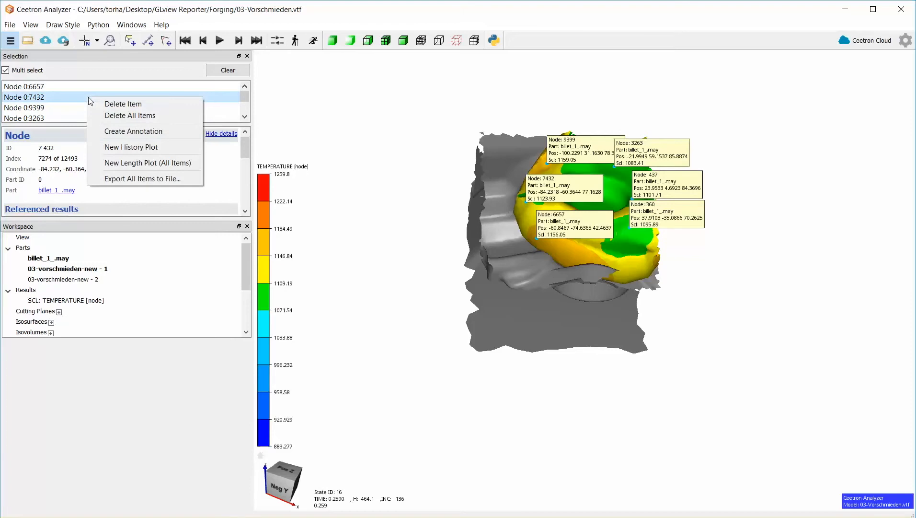
pyautogui.click(132, 163)
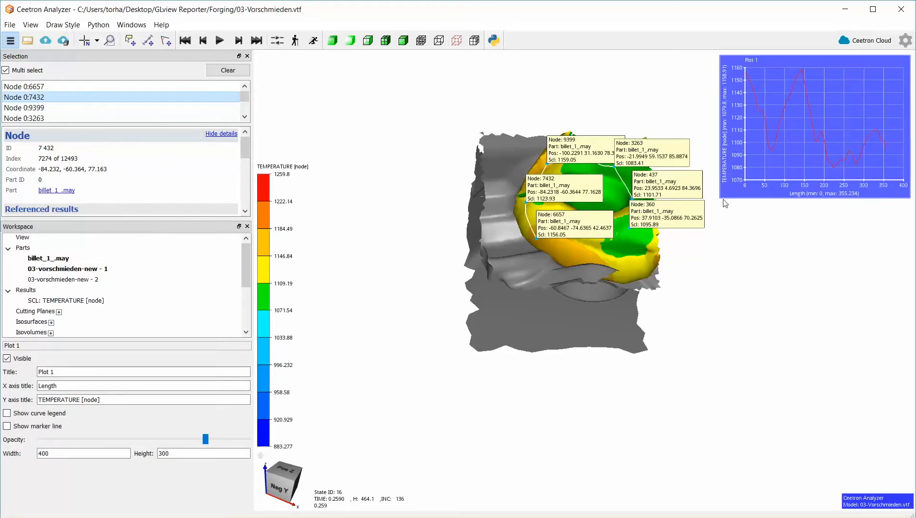
# - Enlarge the temperature length plot to a width of 780 and a height of 615
pyautogui.moveTo(724, 186); pyautogui.dragTo(733, 330)
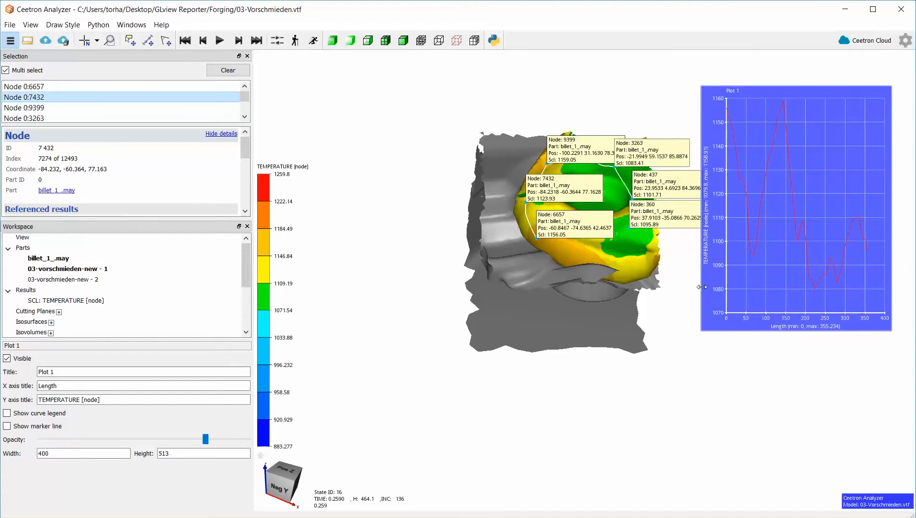
pyautogui.moveTo(702, 287); pyautogui.dragTo(519, 307)
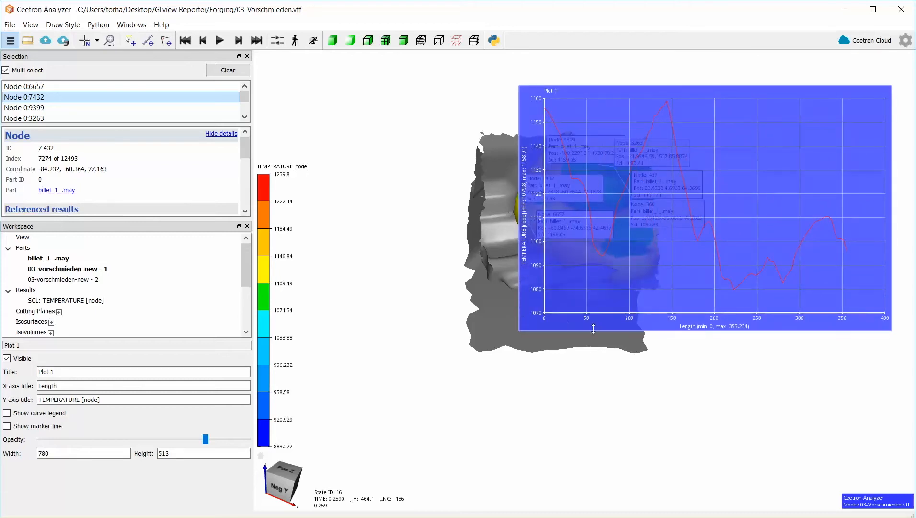
pyautogui.moveTo(594, 329); pyautogui.dragTo(586, 379)
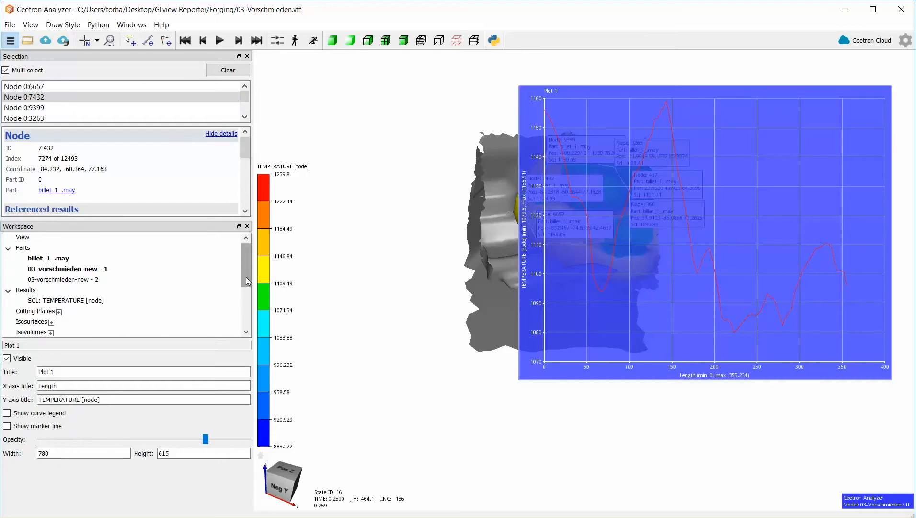
# - Delete the temperature length plot, Plot 1, from the Plots
pyautogui.moveTo(245, 277); pyautogui.dragTo(239, 325)
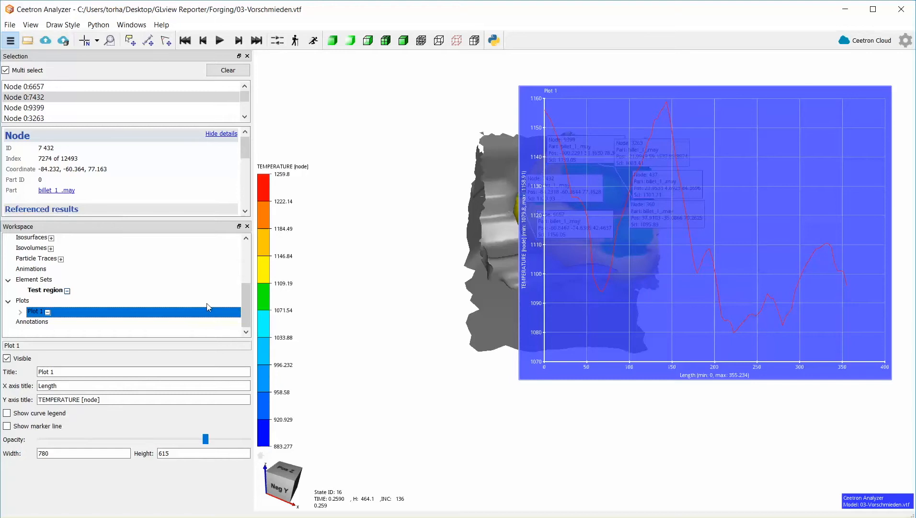
pyautogui.click(47, 312)
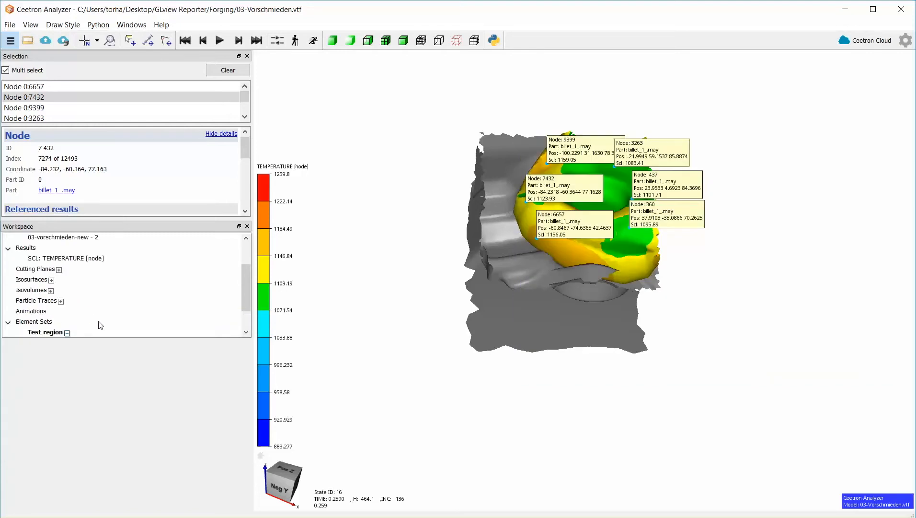
pyautogui.scroll(-1, 99, 322)
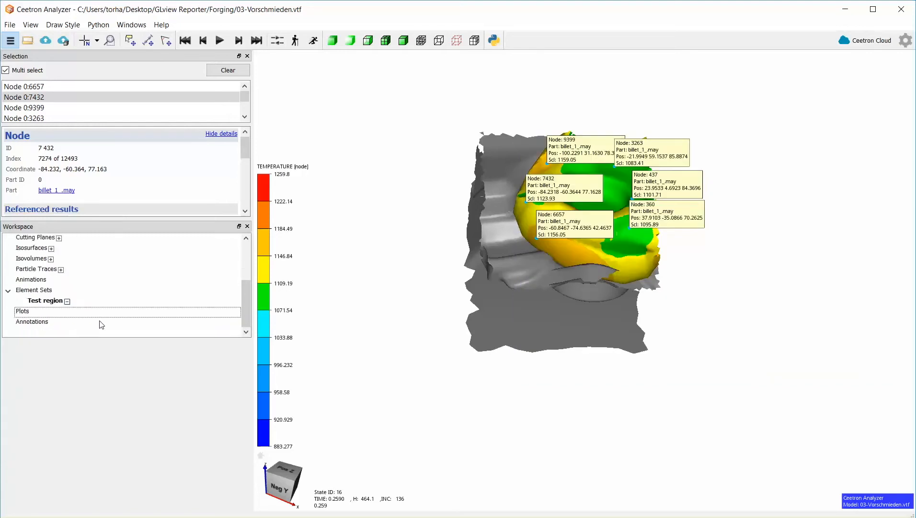
# - Delete the Test region element set and clear the picked nodes from the selection
pyautogui.click(67, 300)
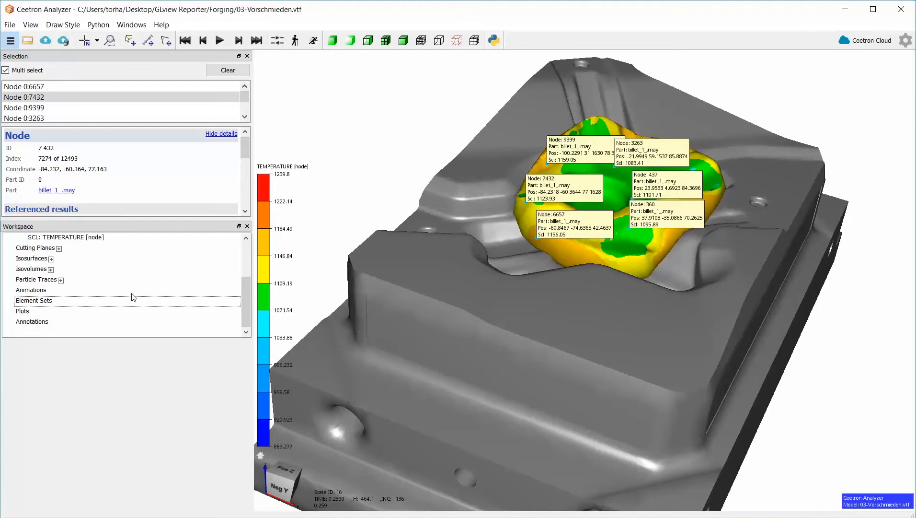
pyautogui.click(34, 323)
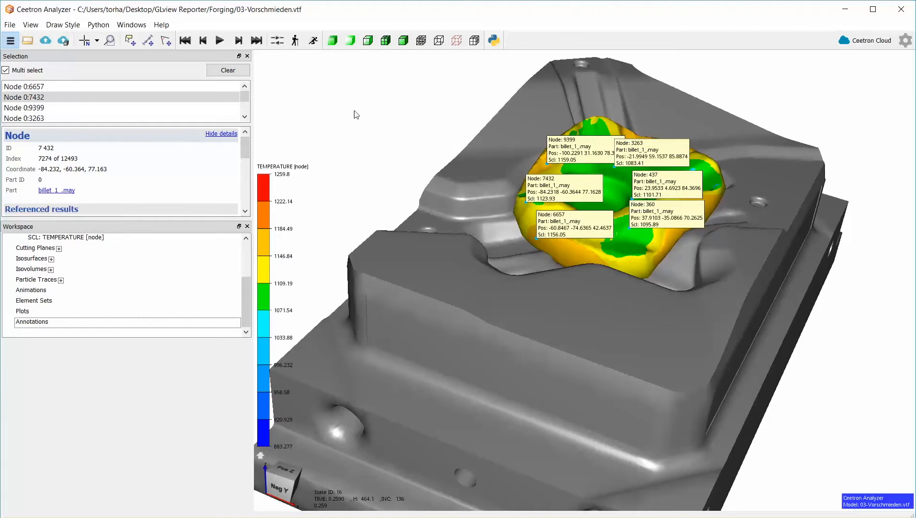
pyautogui.click(228, 71)
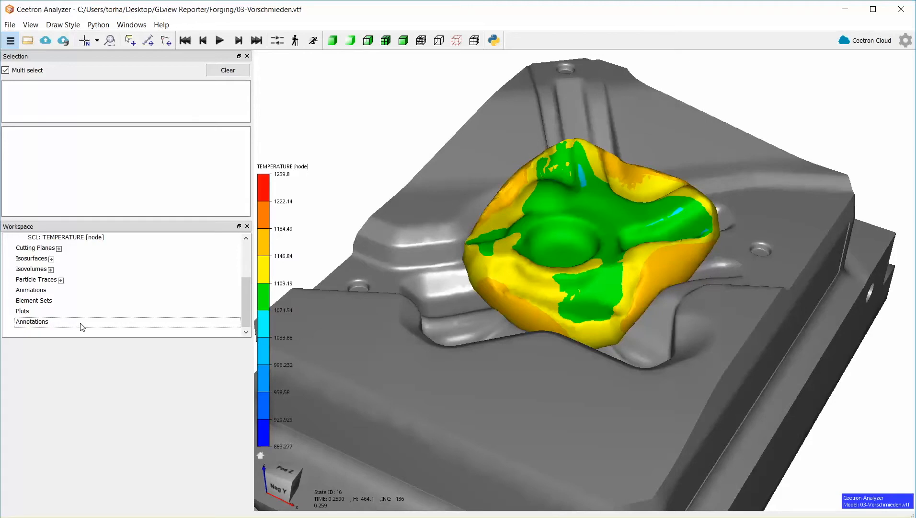
# - Add a text annotation to a node in the green area of the billet's upper surface and label it "High temperature"
pyautogui.click(131, 41)
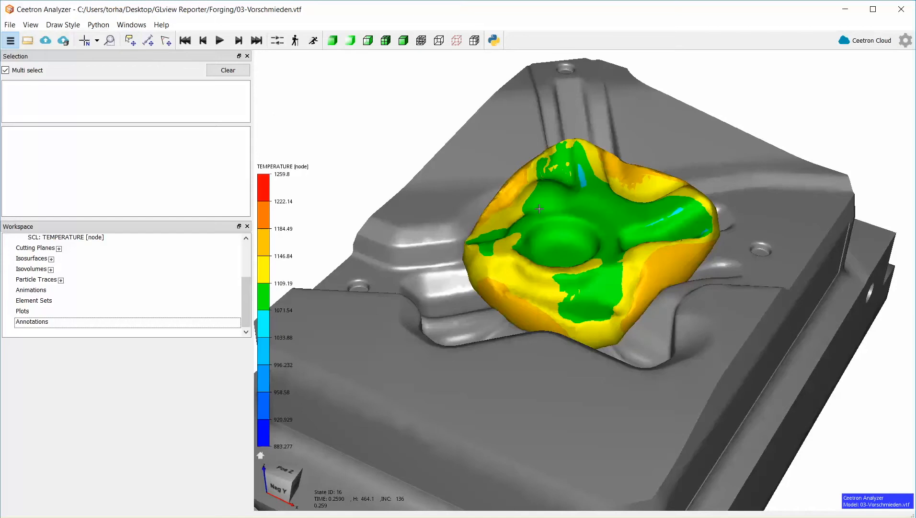
pyautogui.click(562, 205)
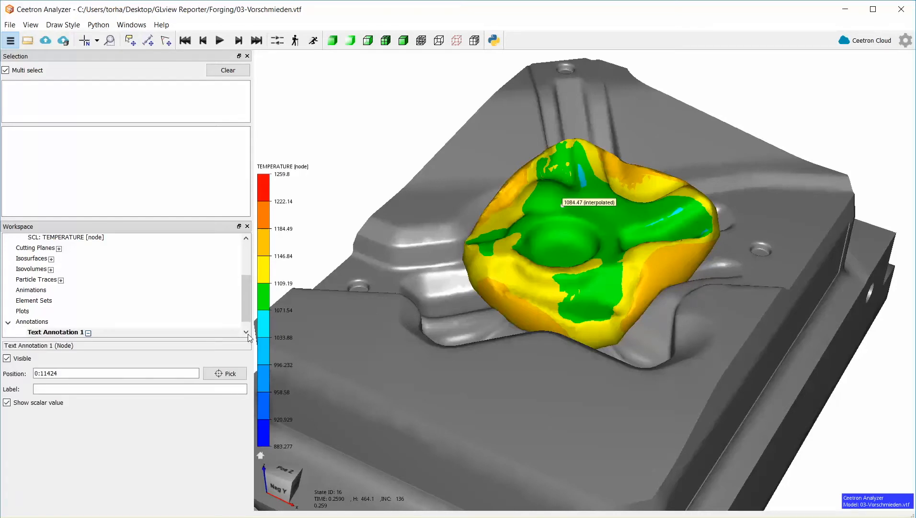
pyautogui.click(76, 389)
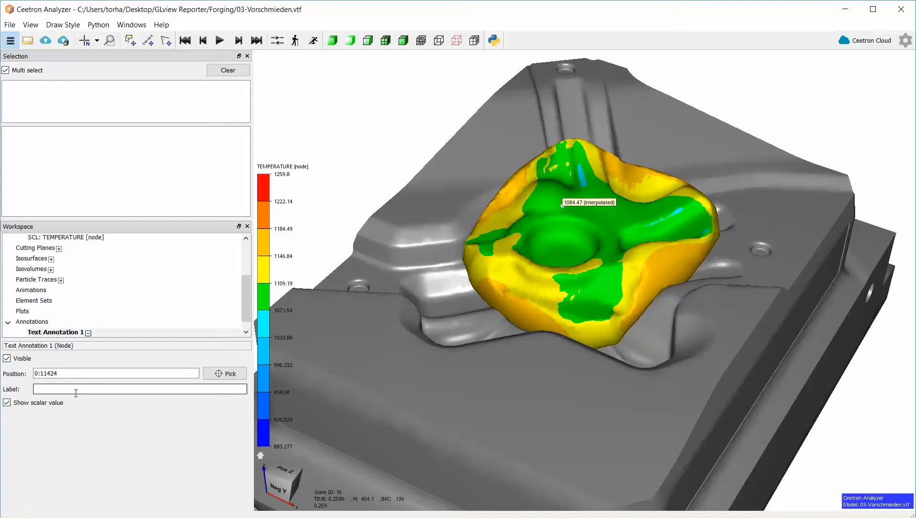
pyautogui.write('High temperature')
pyautogui.press('Return')
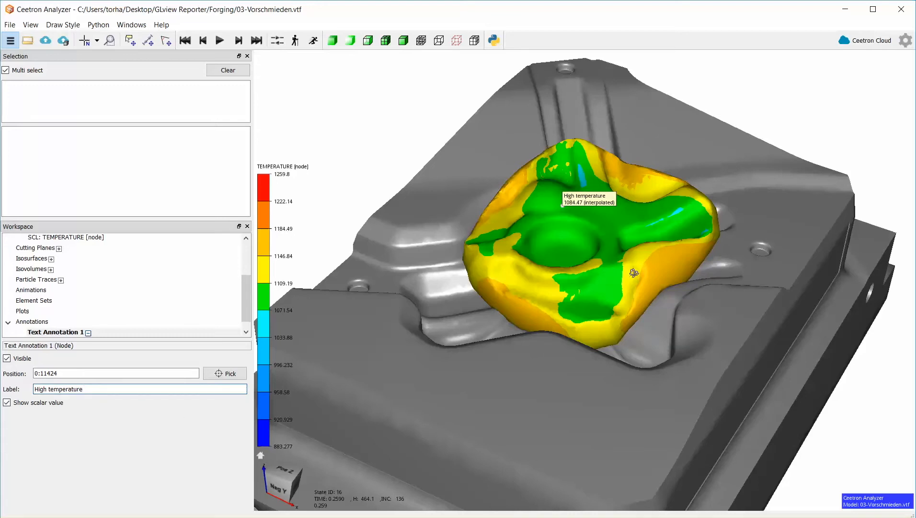
# - Pick a node on the billet's central dome and create an angle annotation through three nodes on the die surface beside the billet
pyautogui.scroll(5, 568, 261)
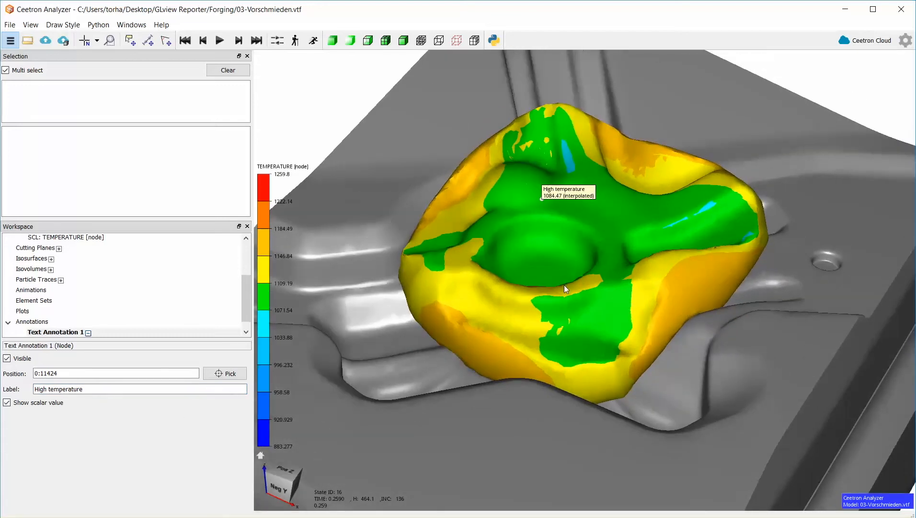
pyautogui.rightClick(565, 286)
pyautogui.click(509, 264)
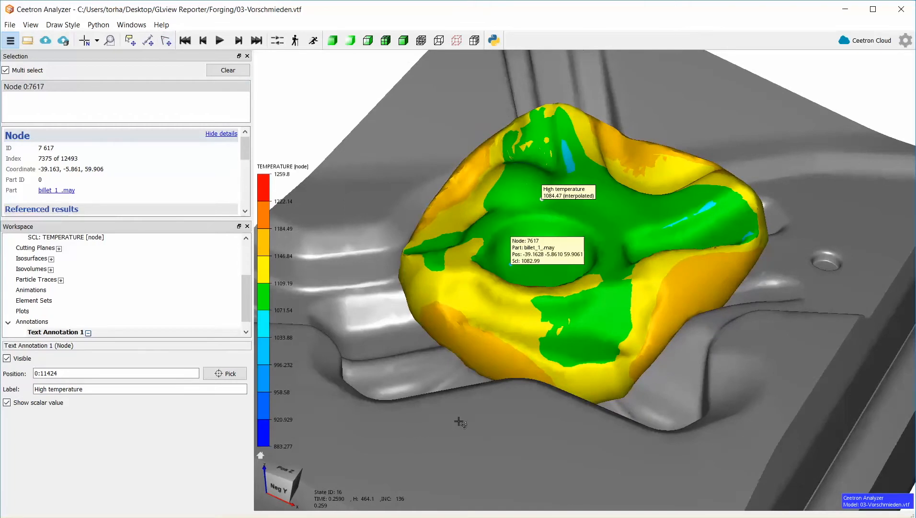
pyautogui.click(474, 424)
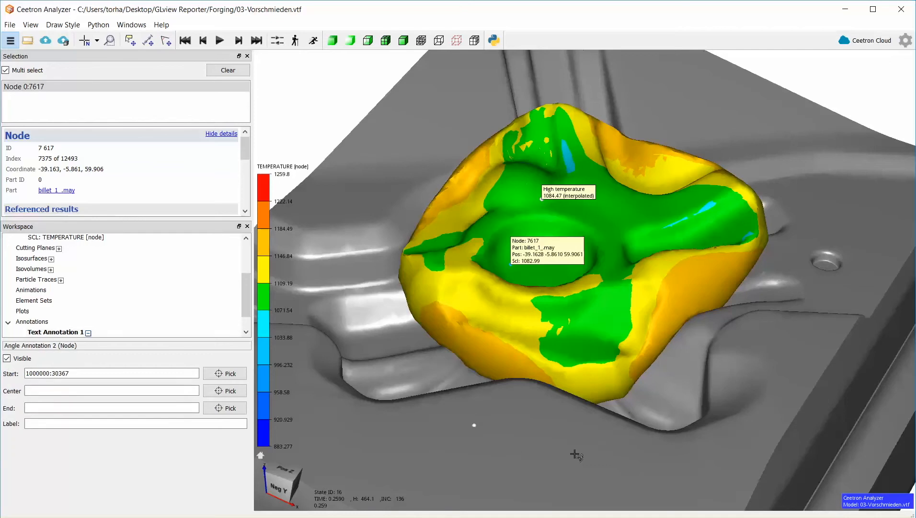
pyautogui.click(595, 474)
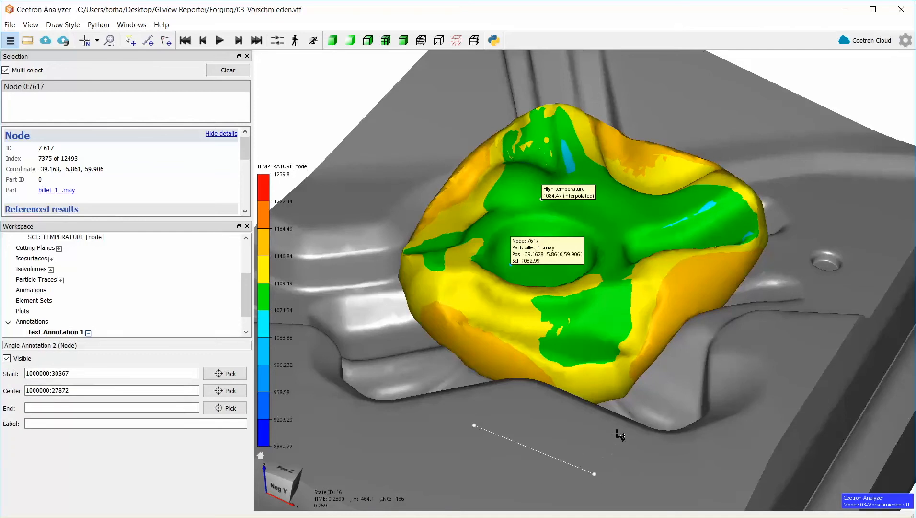
pyautogui.click(614, 427)
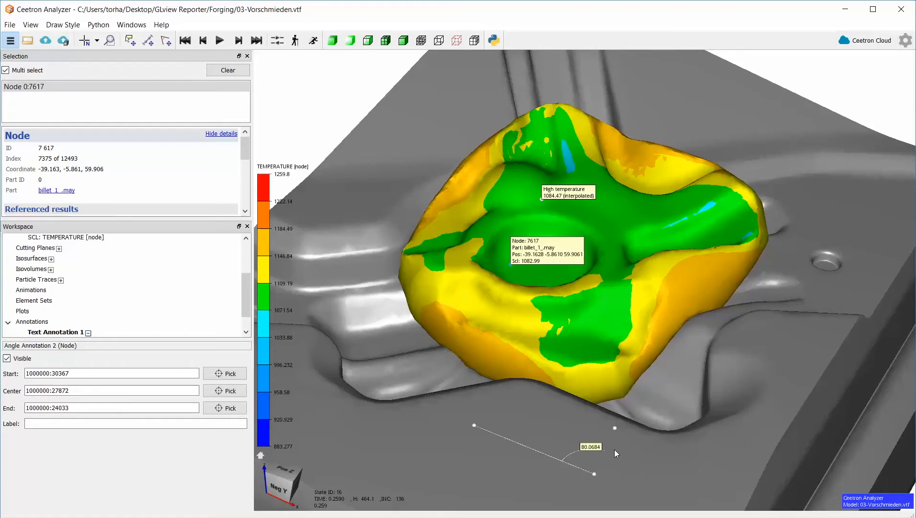
# - Label the angle annotation on the die surface "Critical angle"
pyautogui.moveTo(475, 456); pyautogui.dragTo(809, 334, button='right')
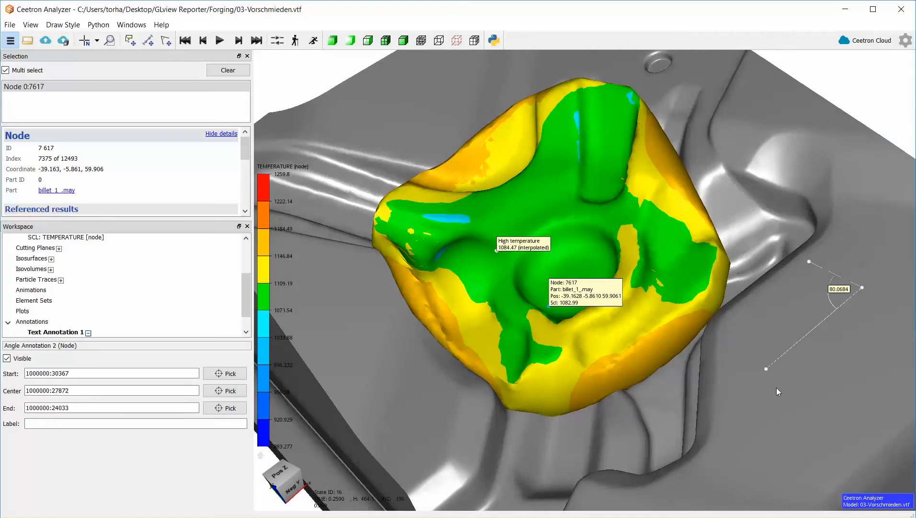
pyautogui.scroll(2, 825, 374)
pyautogui.moveTo(820, 352); pyautogui.dragTo(573, 336)
pyautogui.scroll(2, 704, 348)
pyautogui.moveTo(704, 348); pyautogui.dragTo(670, 343)
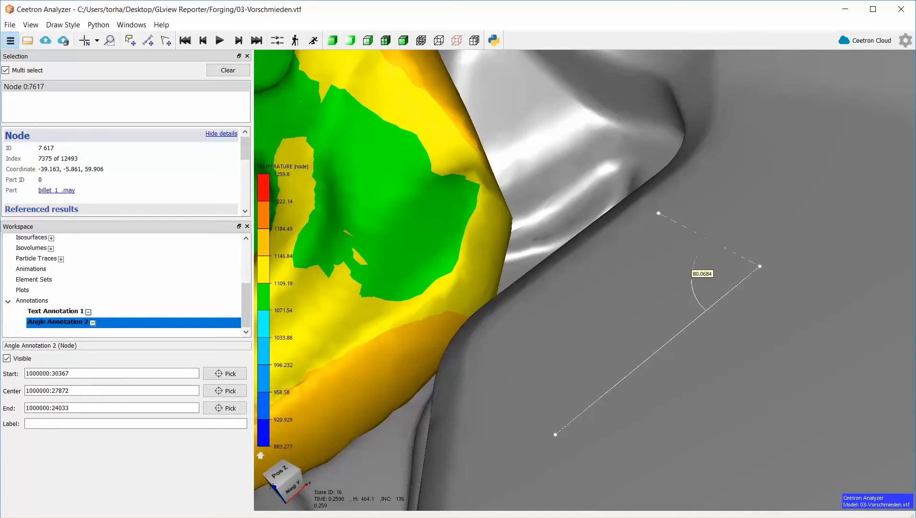
pyautogui.click(57, 423)
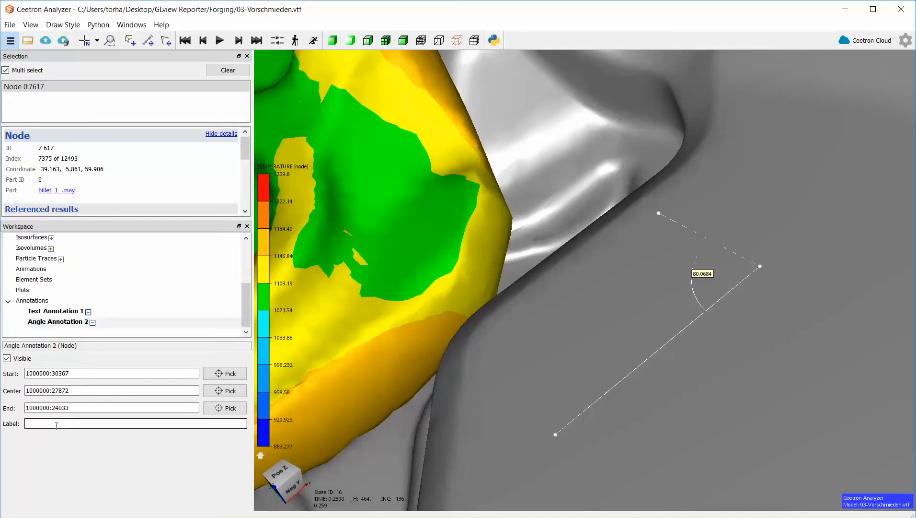
pyautogui.write('Critical angle')
pyautogui.press('Return')
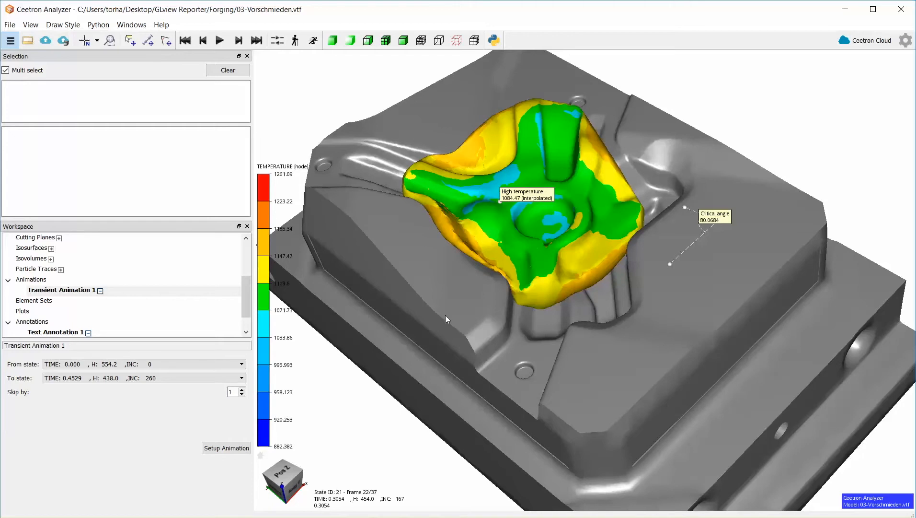
# - Delete the "High temperature" text annotation and the "Critical angle" annotation
pyautogui.click(86, 333)
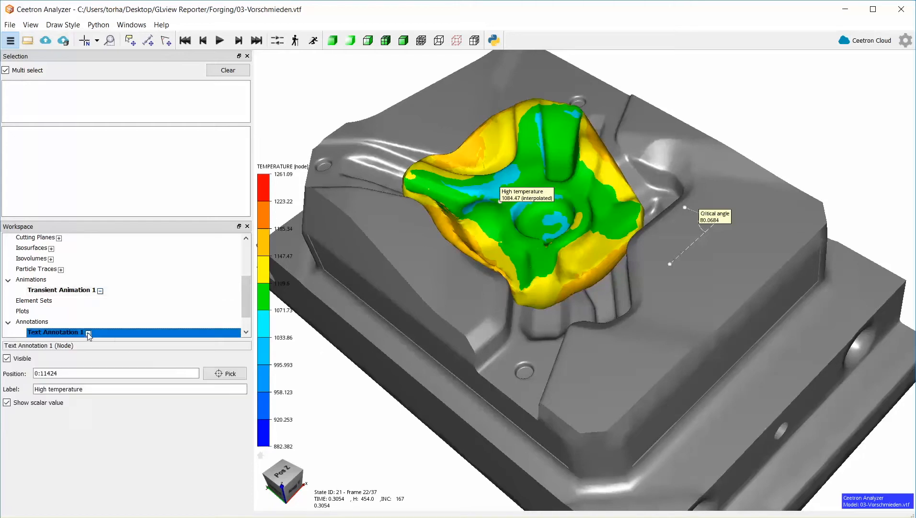
pyautogui.press('Delete')
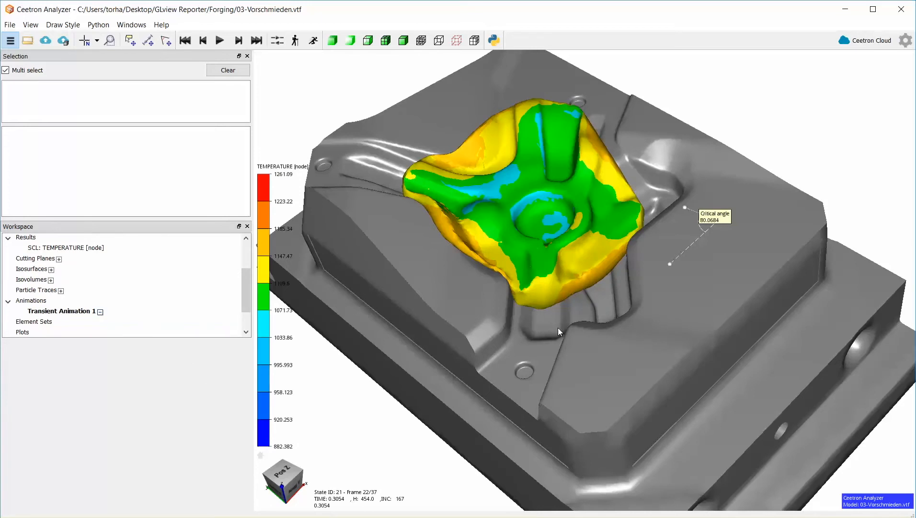
pyautogui.moveTo(558, 327); pyautogui.dragTo(563, 337, button='middle')
pyautogui.scroll(-1, 240, 295)
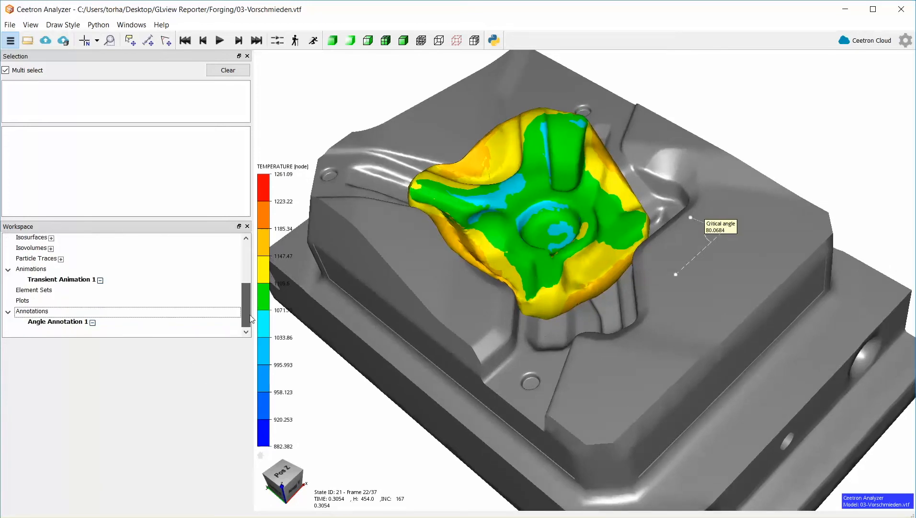
pyautogui.click(93, 322)
pyautogui.press('Delete')
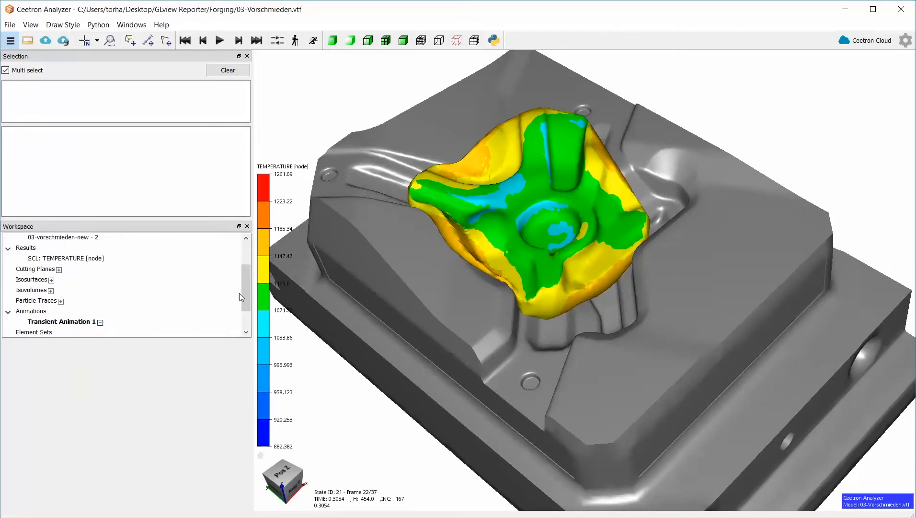
# - Add a cutting plane with a Y normal that clips the billet and die and shows TEMPERATURE [node] on the section
pyautogui.scroll(-1, 244, 289)
pyautogui.moveTo(243, 286); pyautogui.dragTo(243, 281)
pyautogui.click(59, 269)
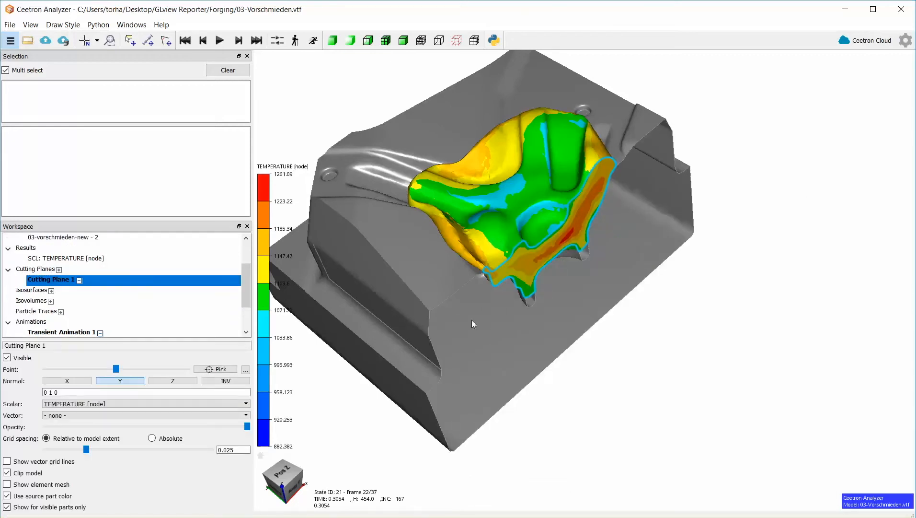
pyautogui.moveTo(472, 320); pyautogui.dragTo(492, 277)
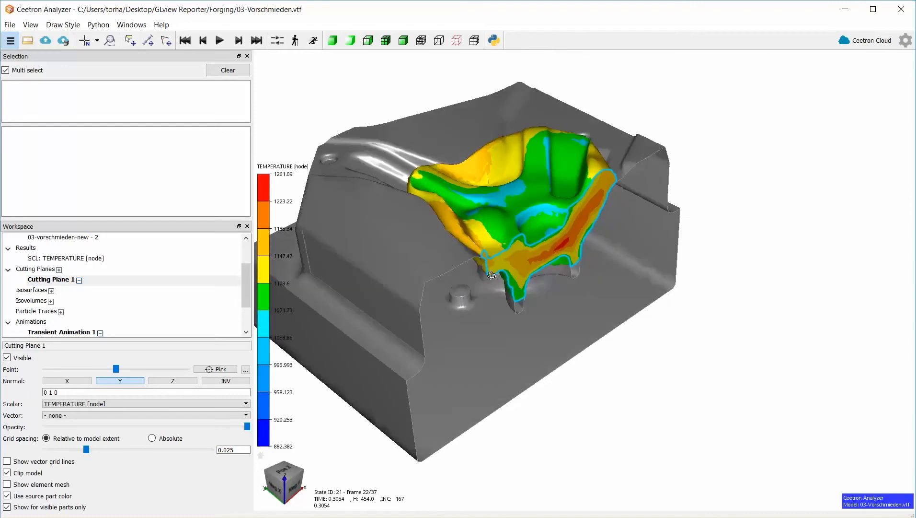
pyautogui.moveTo(493, 277); pyautogui.dragTo(558, 300, button='middle')
pyautogui.scroll(3, 566, 289)
pyautogui.scroll(1, 566, 289)
pyautogui.scroll(-1, 559, 299)
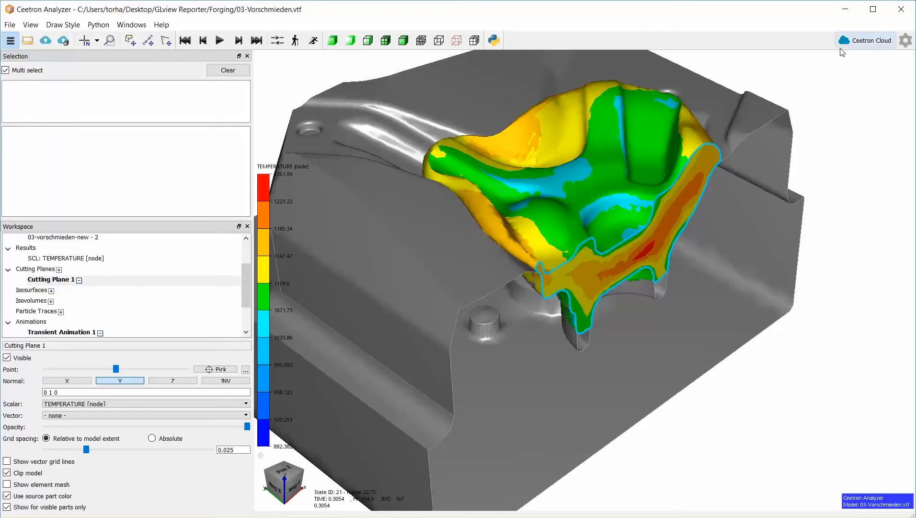
# - Switch to Ceetron Cloud in the browser and look through the uploaded files in My Models
pyautogui.click(858, 38)
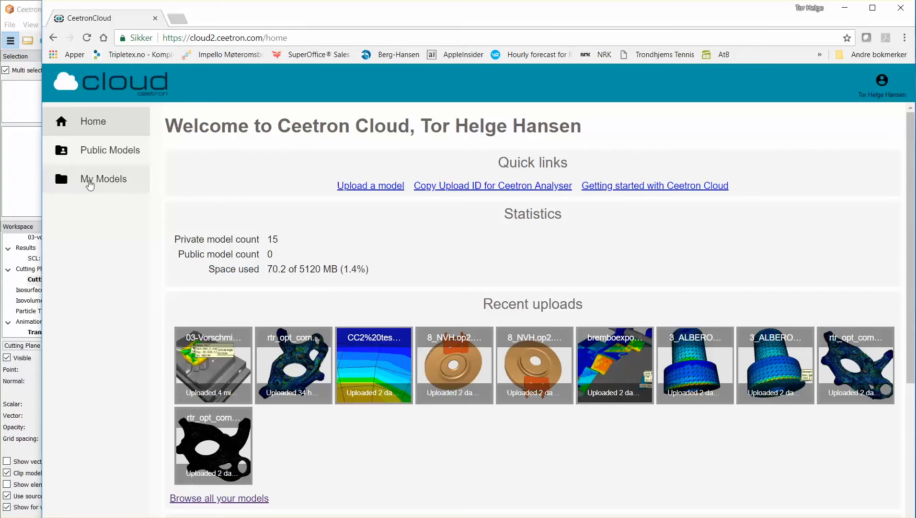
pyautogui.click(89, 185)
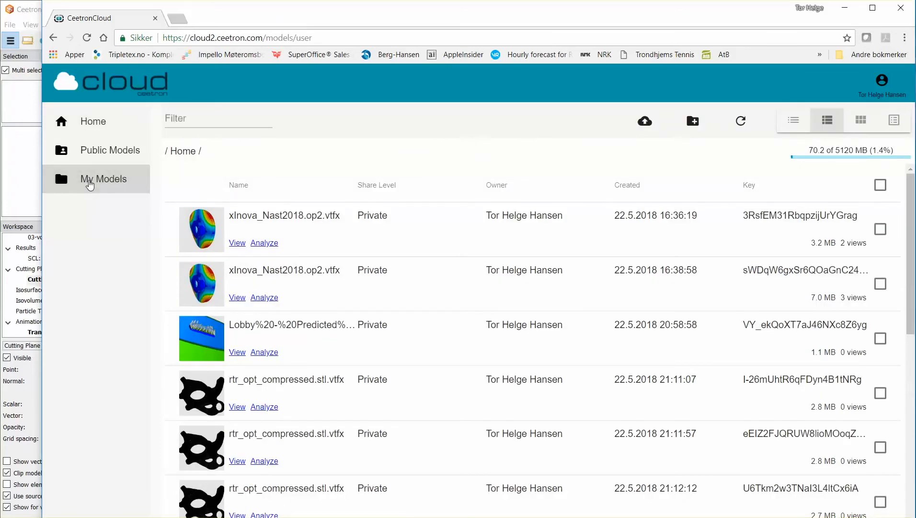
pyautogui.scroll(-6, 261, 283)
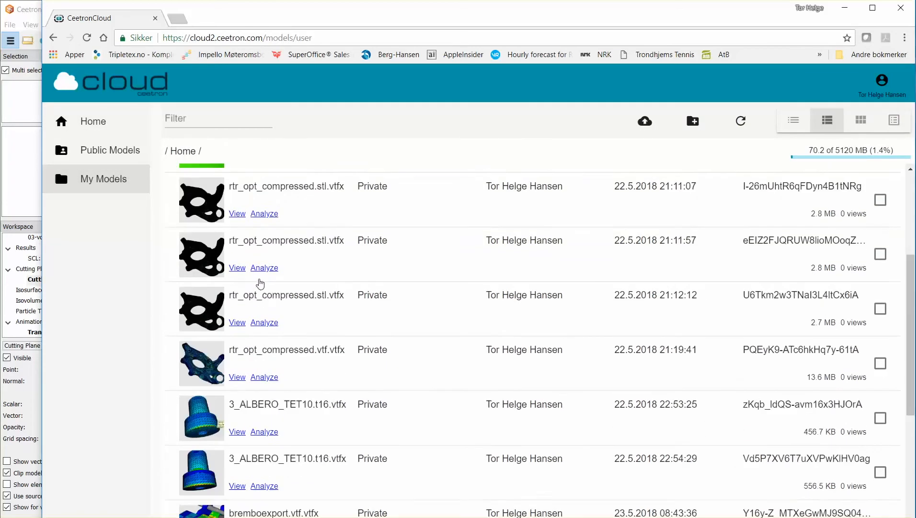
pyautogui.scroll(-2, 259, 280)
pyautogui.scroll(6, 252, 271)
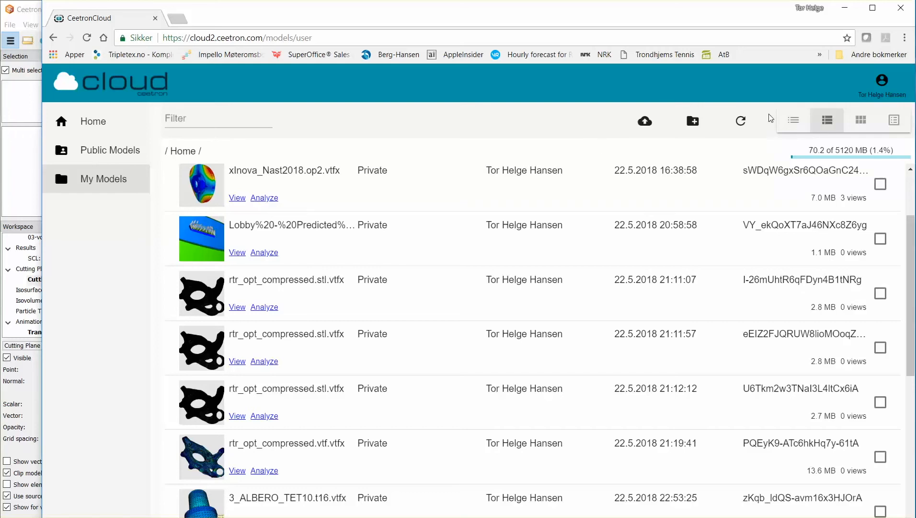
# - Display the My Models files as a compact list, as a list with previews and finally as a thumbnail grid
pyautogui.click(794, 124)
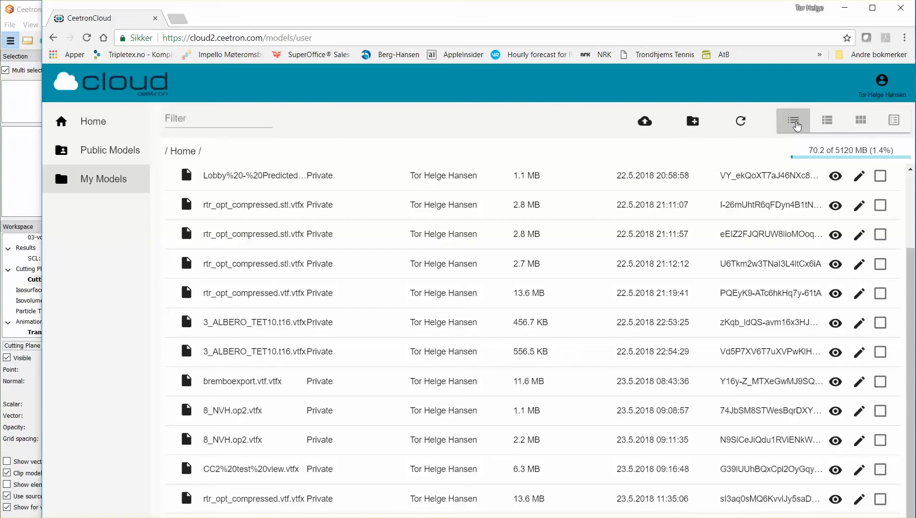
pyautogui.click(830, 126)
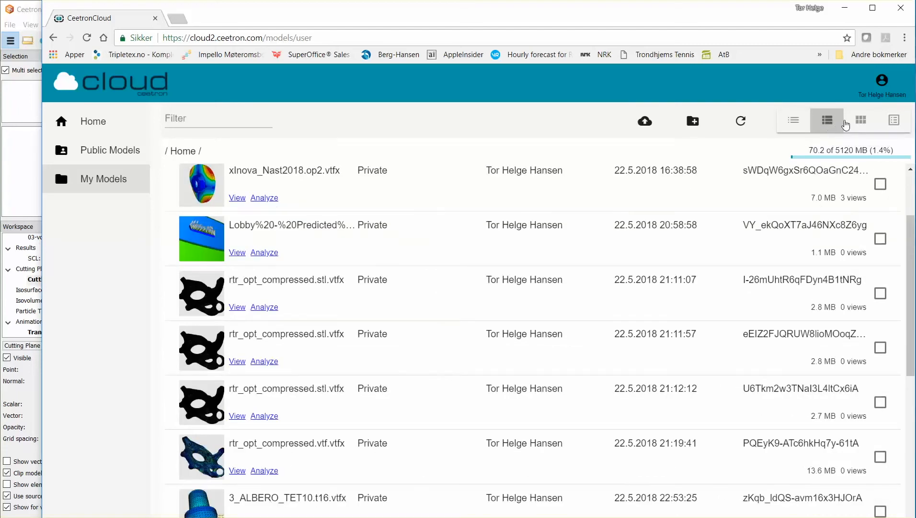
pyautogui.click(860, 122)
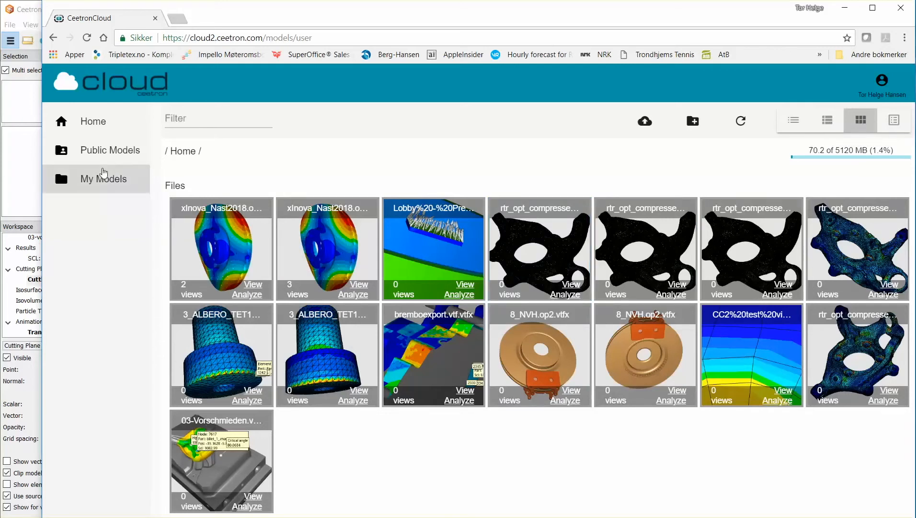
# - Switch back to Ceetron Analyzer, upload the clipped 03-Vorschmieden model to Ceetron Cloud and open the link to it
pyautogui.click(32, 162)
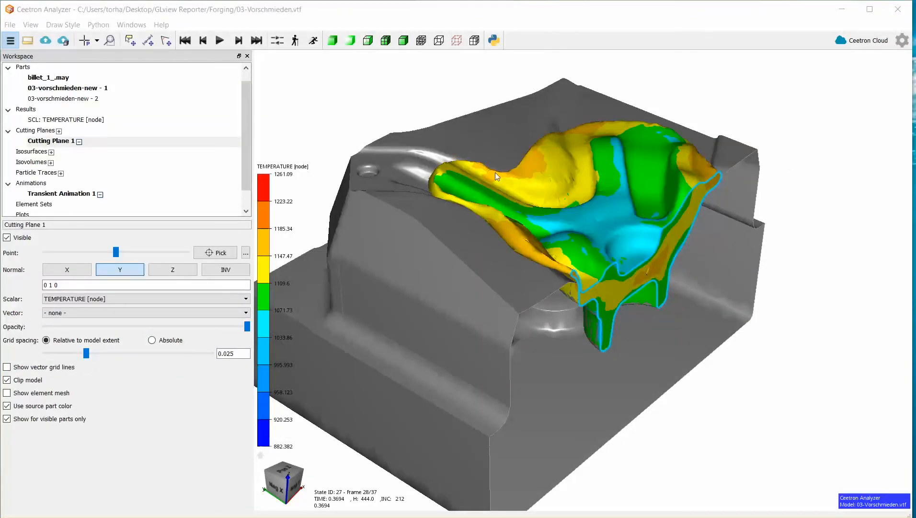
pyautogui.click(48, 43)
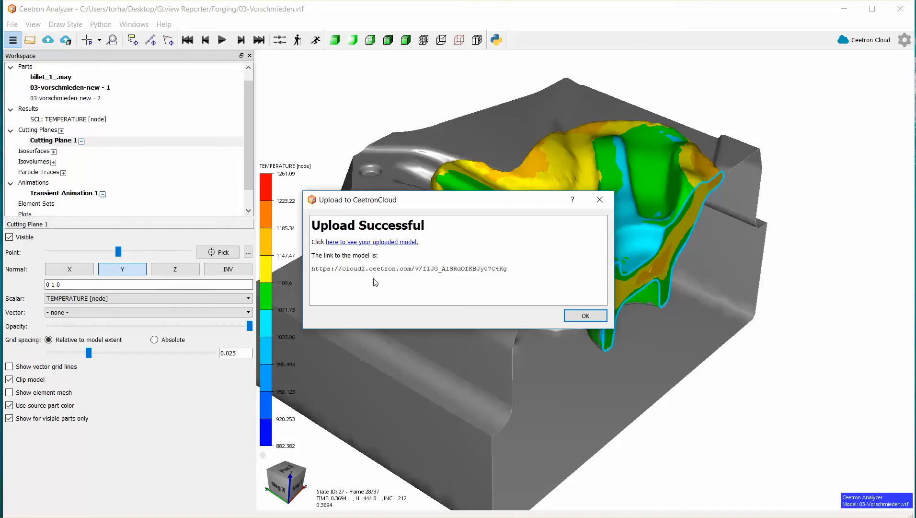
pyautogui.click(356, 242)
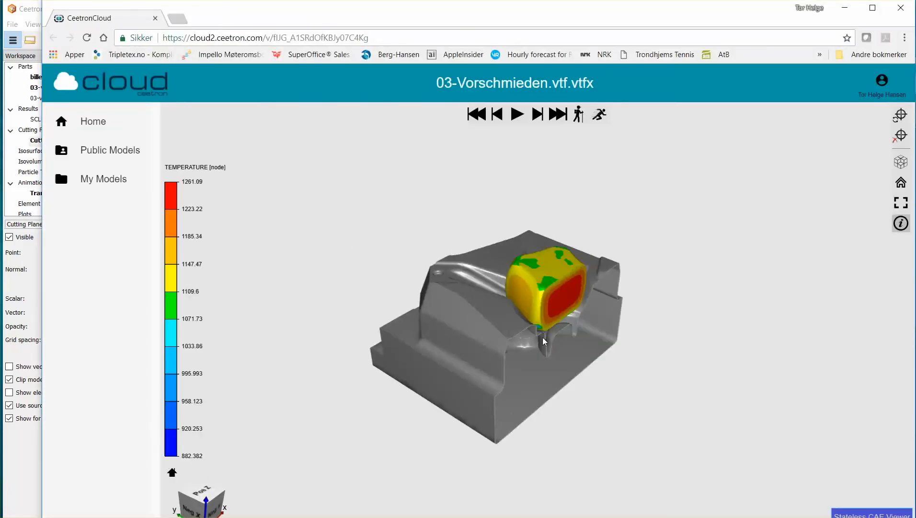
# - Play the transient temperature animation of the uploaded 03-Vorschmieden model in the cloud viewer, seen close up from the cut side
pyautogui.moveTo(603, 348); pyautogui.dragTo(493, 344)
pyautogui.scroll(5, 492, 344)
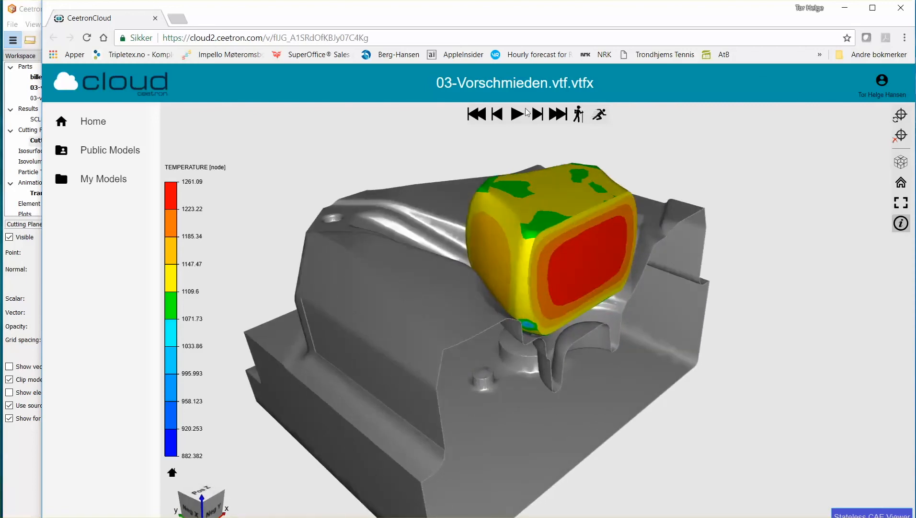
pyautogui.click(520, 119)
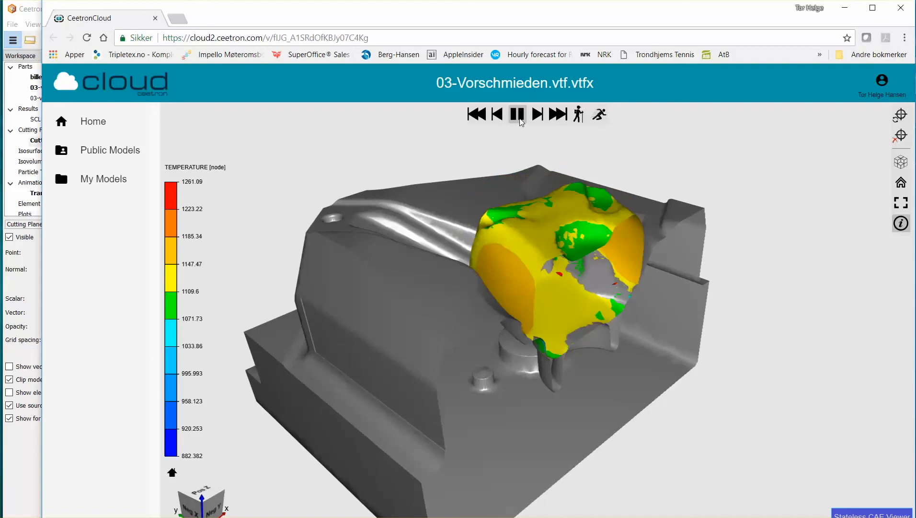
# - Pause the temperature animation of the uploaded model, seen from slightly higher up, and close the cloud viewer window
pyautogui.moveTo(637, 403); pyautogui.dragTo(564, 359)
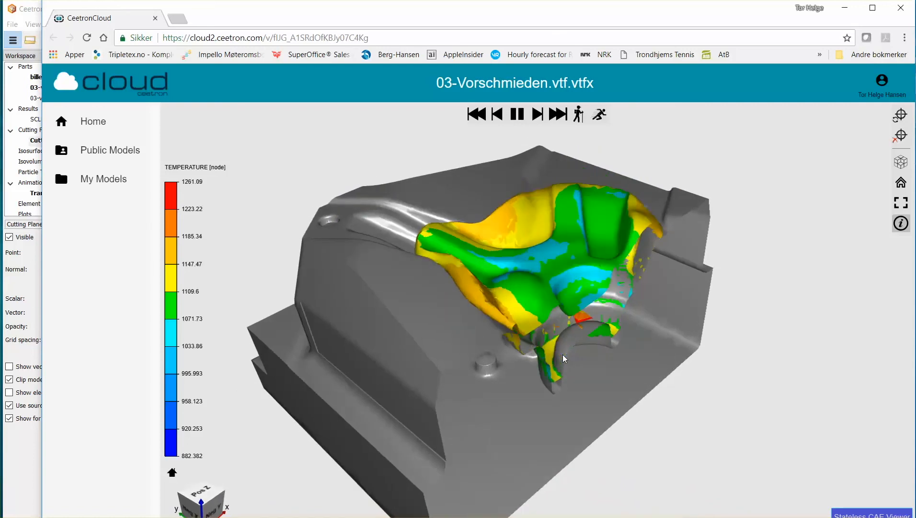
pyautogui.click(517, 116)
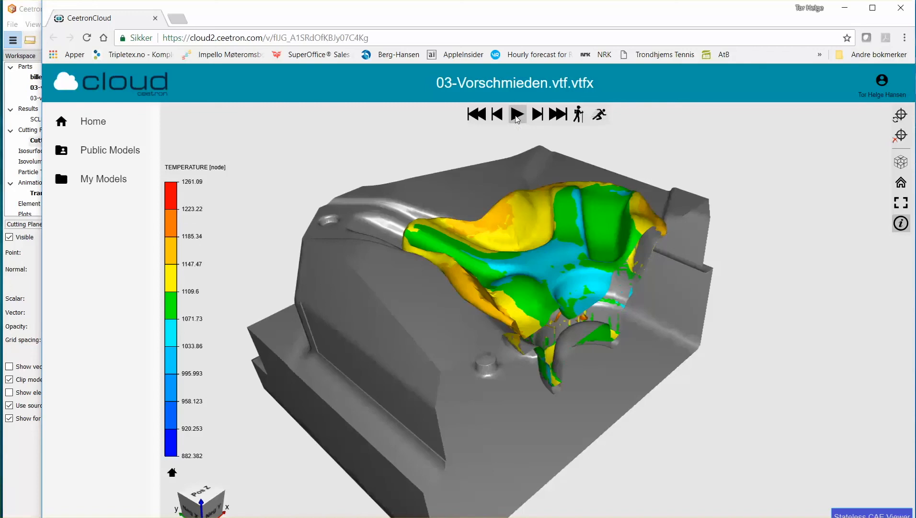
pyautogui.moveTo(282, 17); pyautogui.dragTo(275, 19)
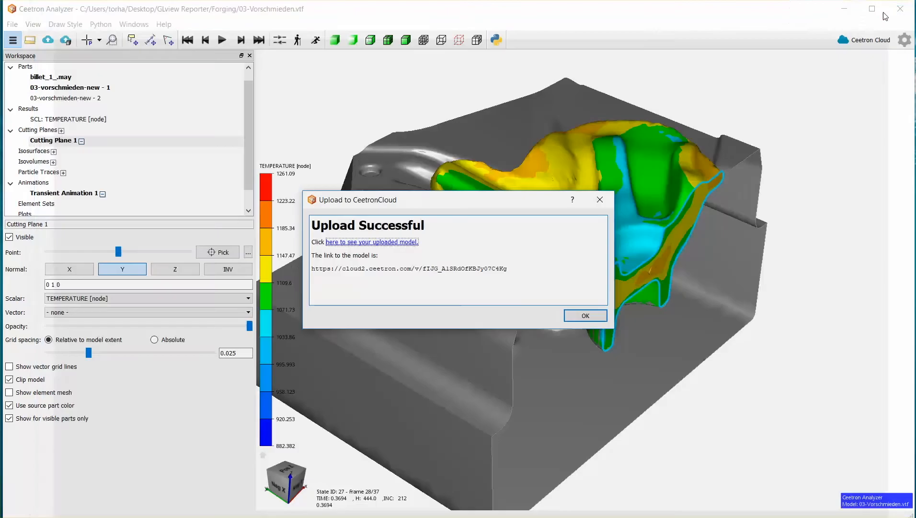
pyautogui.click(894, 9)
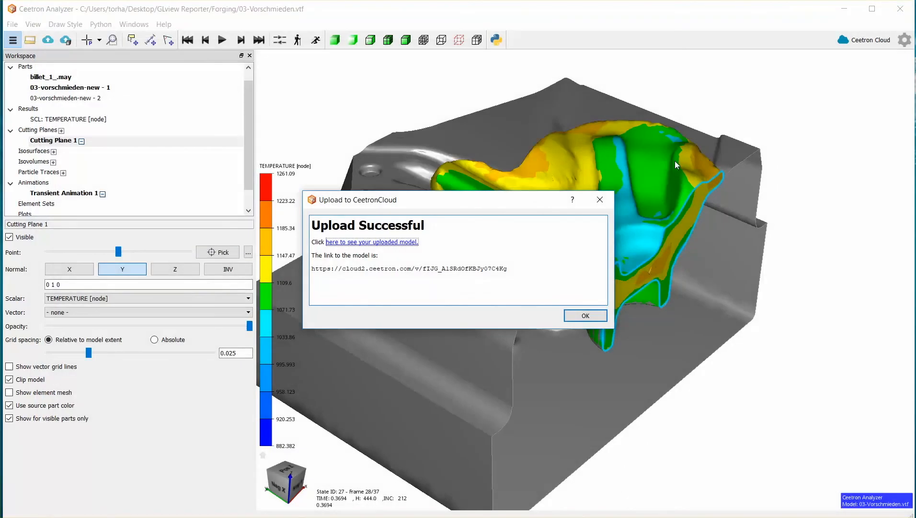
# - Dismiss the upload message in Ceetron Analyzer and show the My Models files in Ceetron Cloud as a thumbnail grid
pyautogui.click(586, 315)
pyautogui.click(847, 38)
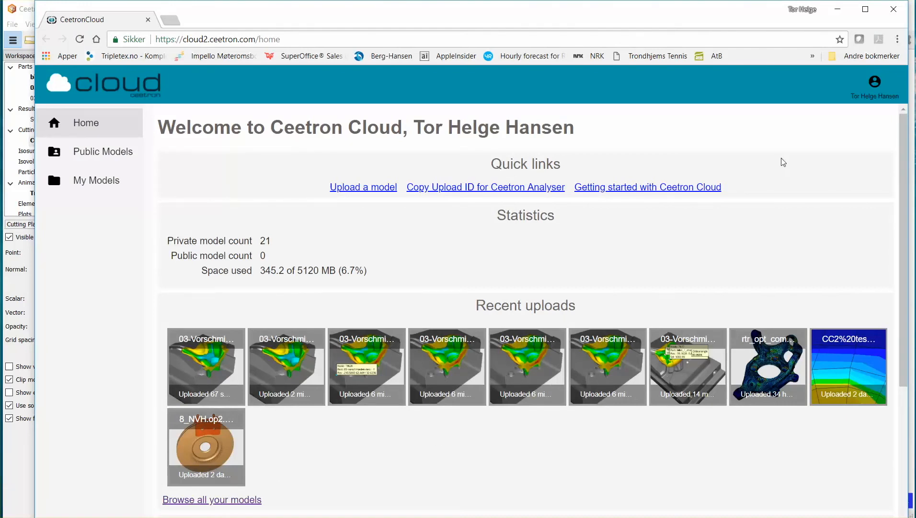
pyautogui.click(99, 182)
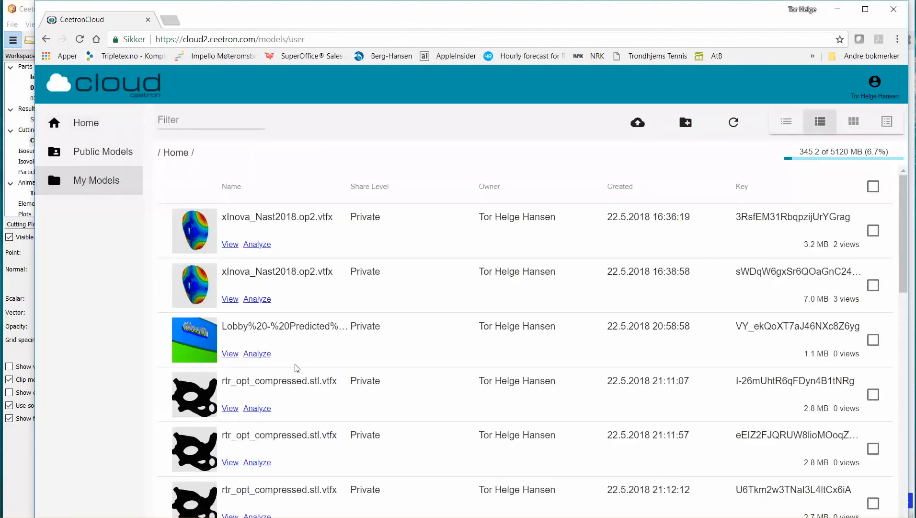
pyautogui.scroll(-15, 421, 297)
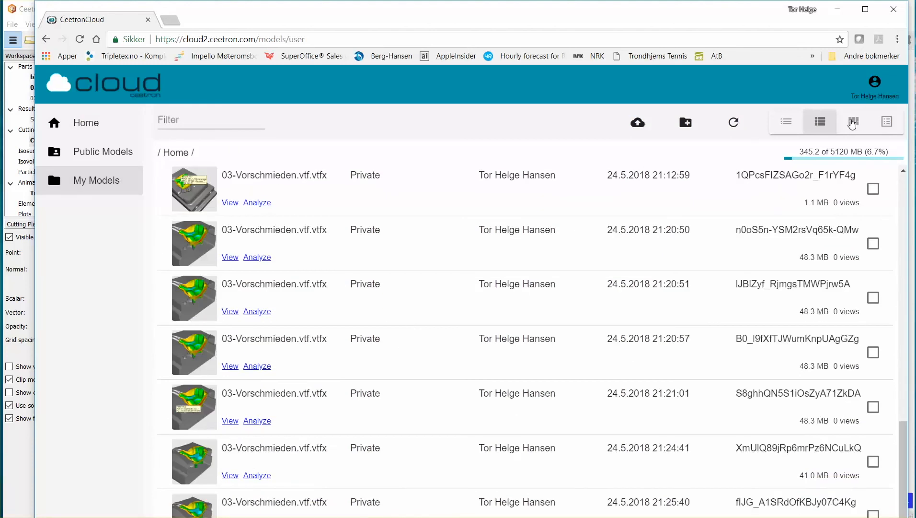
pyautogui.click(853, 122)
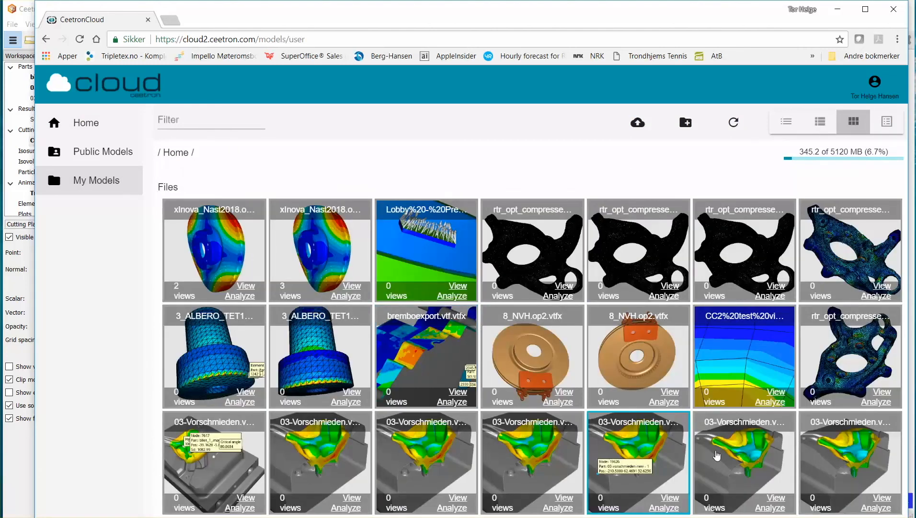
# - View the most recent 03-Vorschmieden upload, start its temperature animation and return to My Models
pyautogui.click(836, 454)
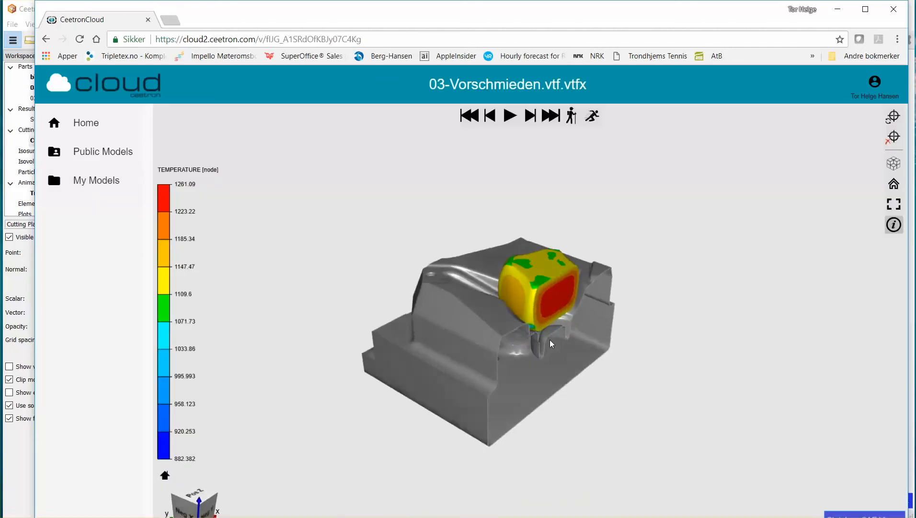
pyautogui.click(512, 118)
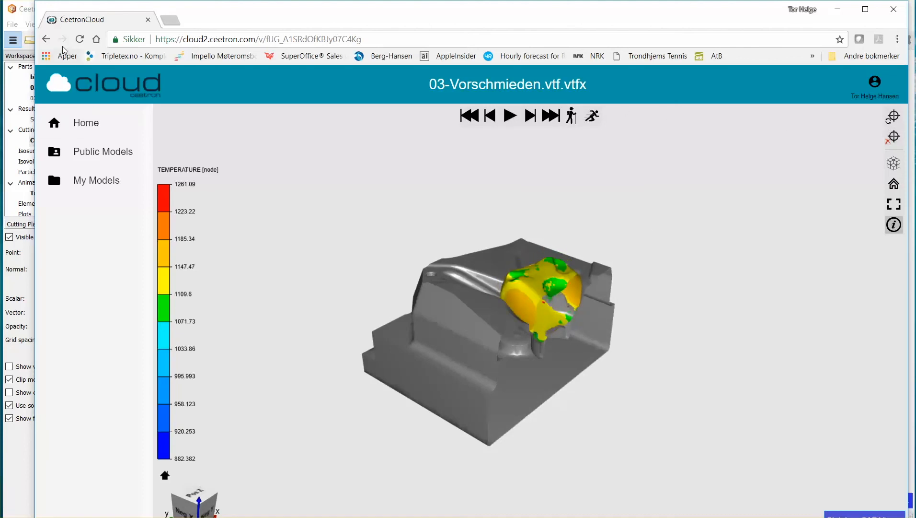
pyautogui.click(96, 180)
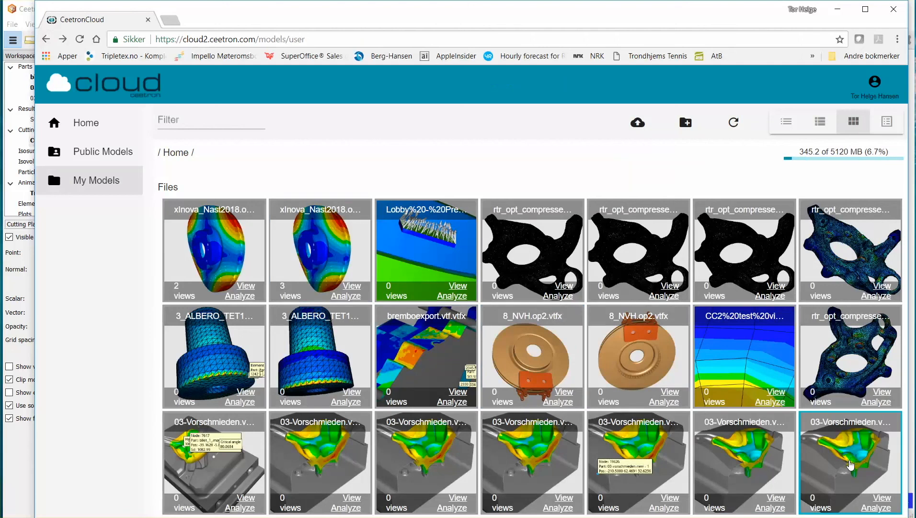
# - List the My Models files with previews and open the 03-Vorschmieden upload from 24.5.2018 21:25:40 for analysis in Analyzer Cloud
pyautogui.click(821, 122)
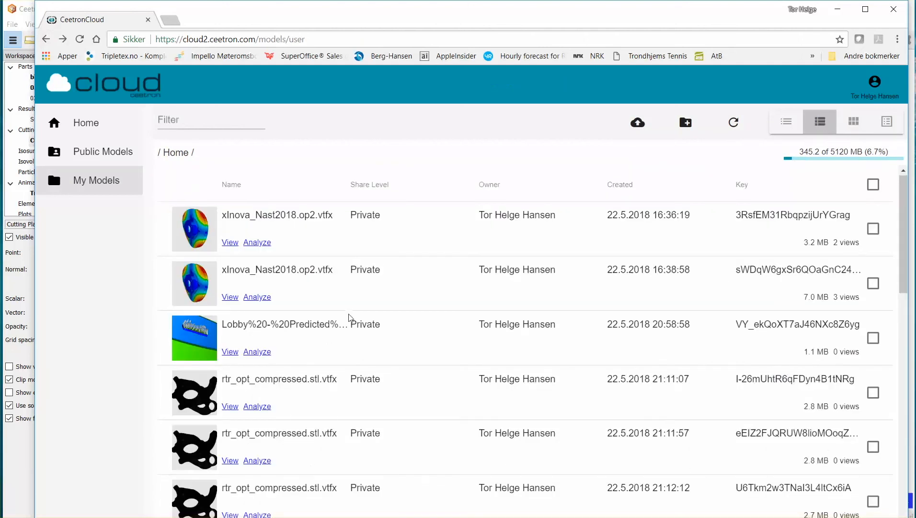
pyautogui.scroll(-10, 352, 327)
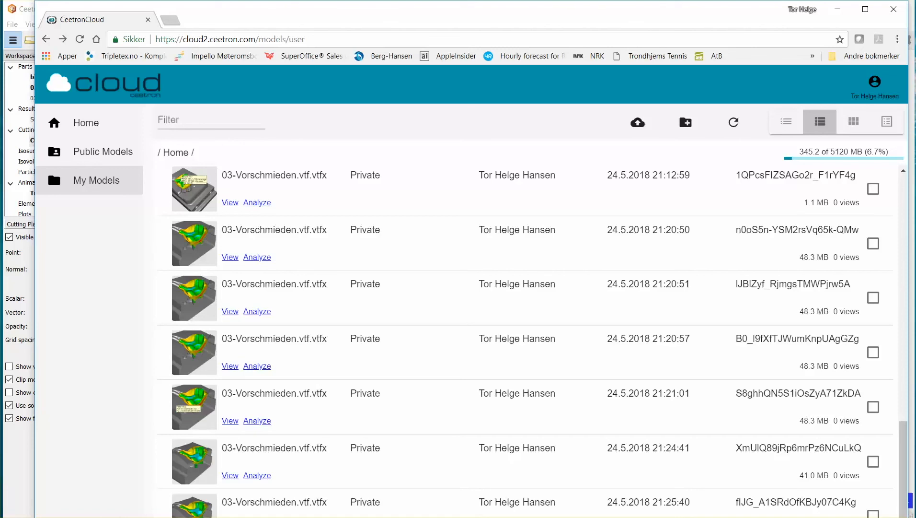
pyautogui.scroll(-2, 408, 444)
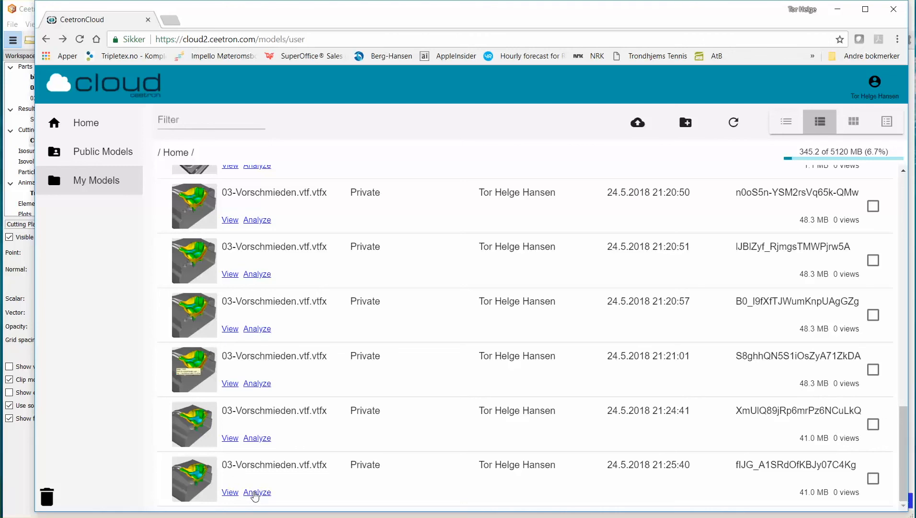
pyautogui.click(253, 492)
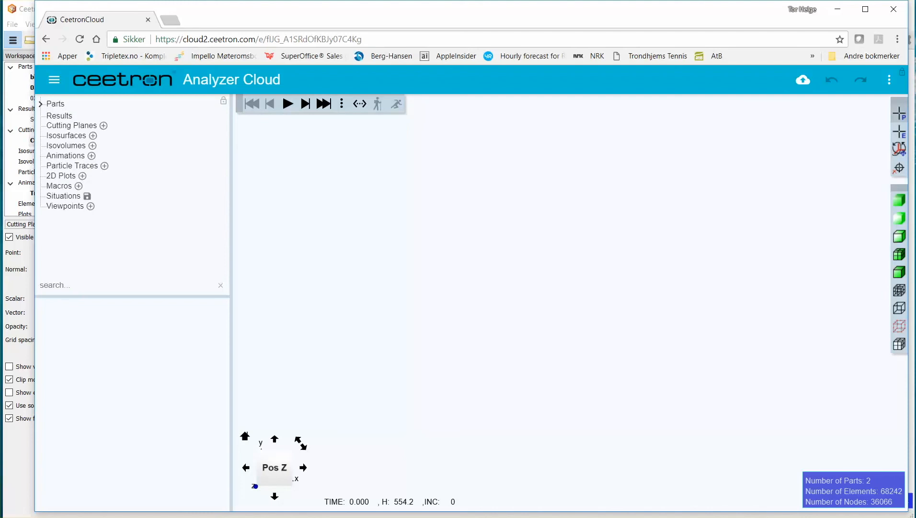
# - Display the TEMPERATURE [node] scalar result on all parts of the model, seen close up from an oblique angle
pyautogui.moveTo(546, 417); pyautogui.dragTo(713, 349)
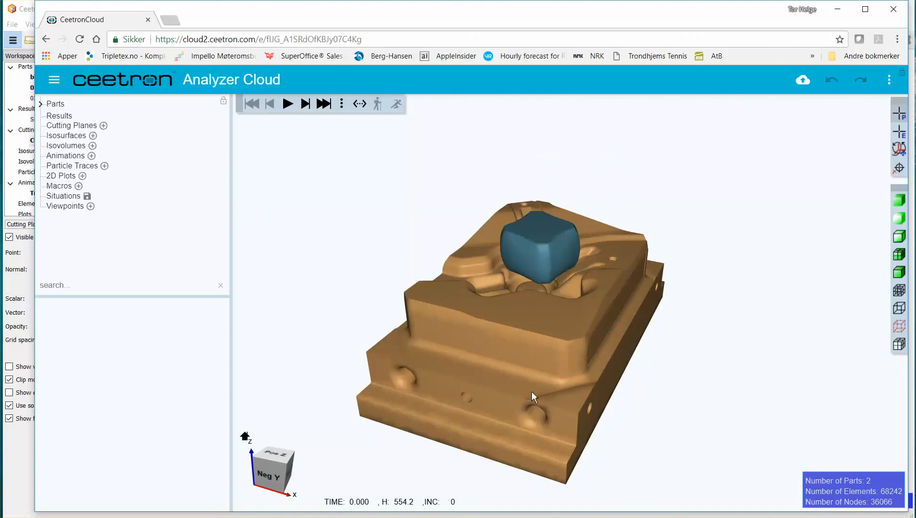
pyautogui.scroll(1, 532, 387)
pyautogui.scroll(4, 529, 387)
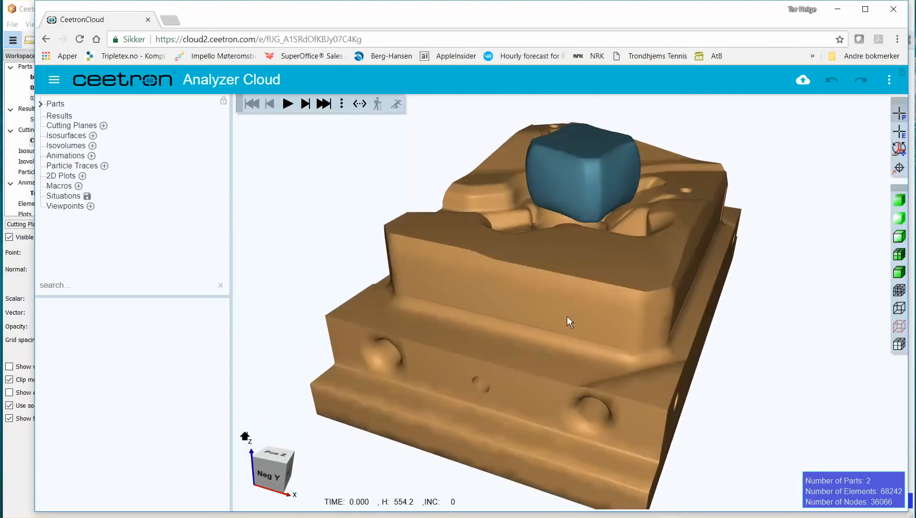
pyautogui.moveTo(571, 317); pyautogui.dragTo(542, 399)
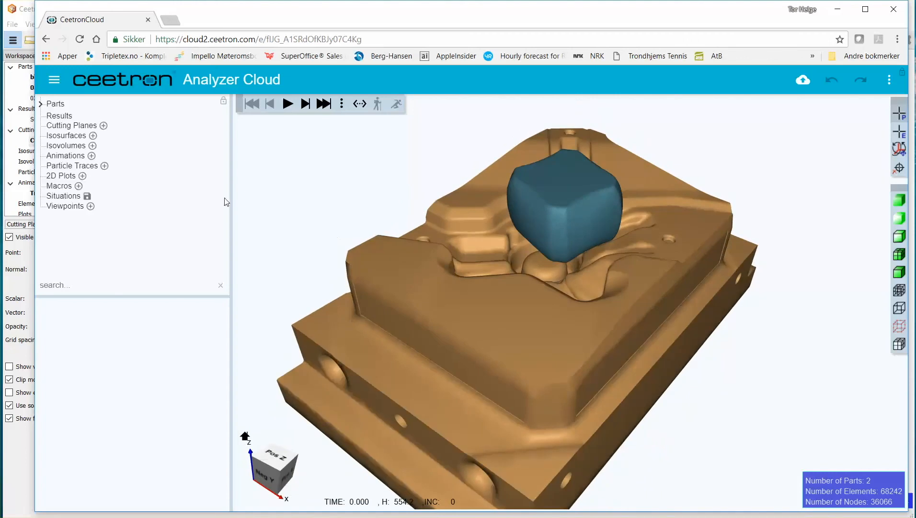
pyautogui.click(64, 117)
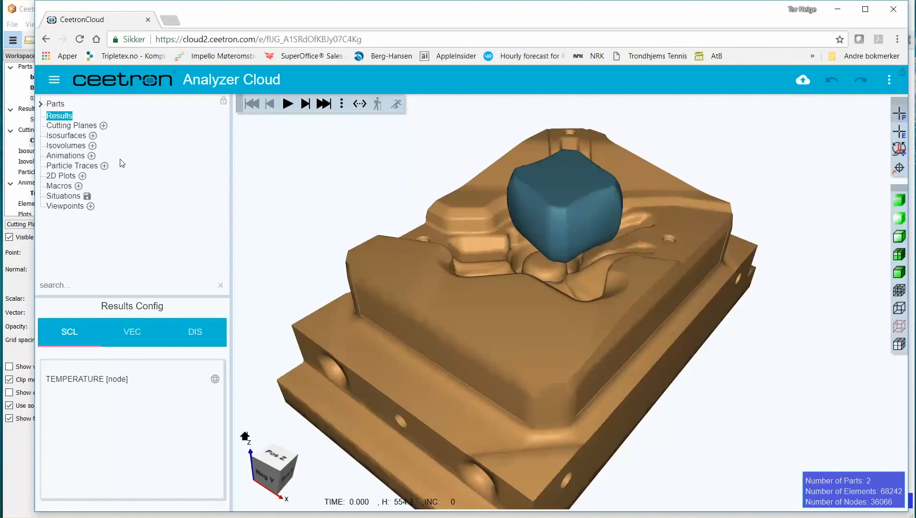
pyautogui.click(215, 380)
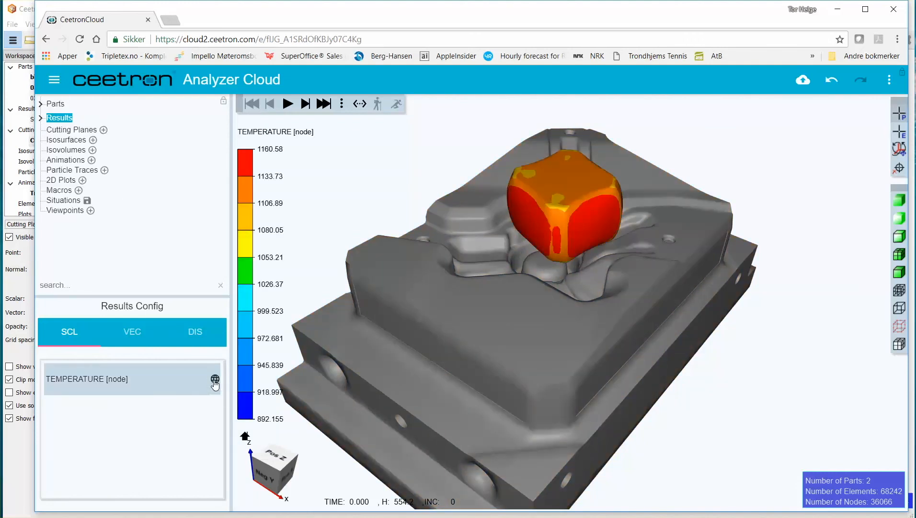
# - Check which vector and displacement results are available for the model and leave the results settings
pyautogui.click(137, 331)
pyautogui.click(205, 335)
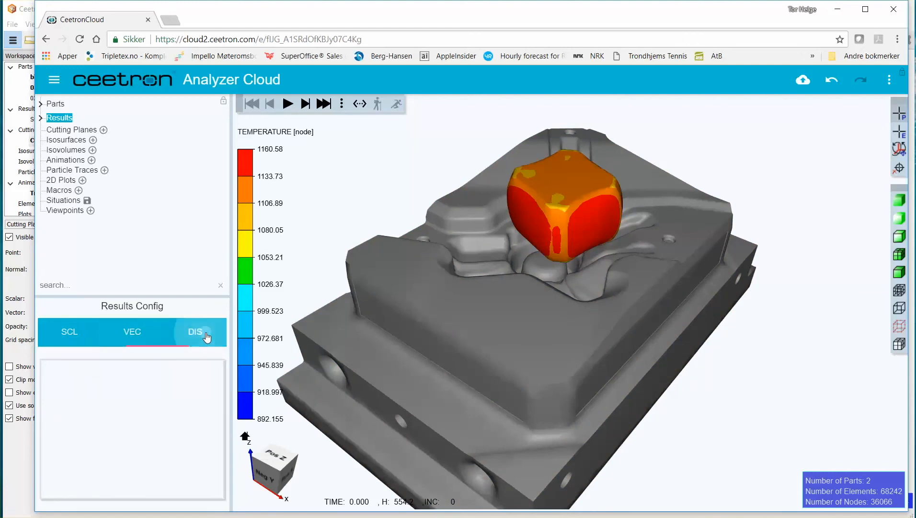
pyautogui.click(137, 333)
pyautogui.click(59, 333)
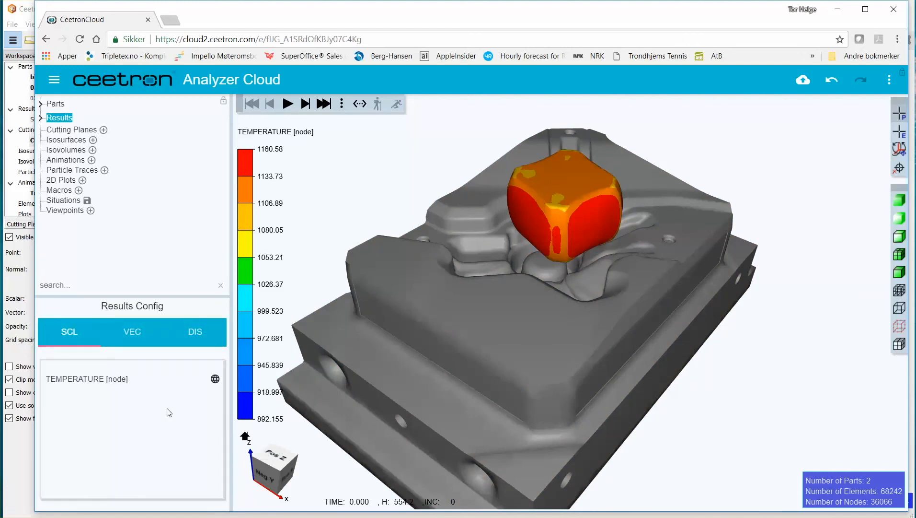
pyautogui.click(653, 157)
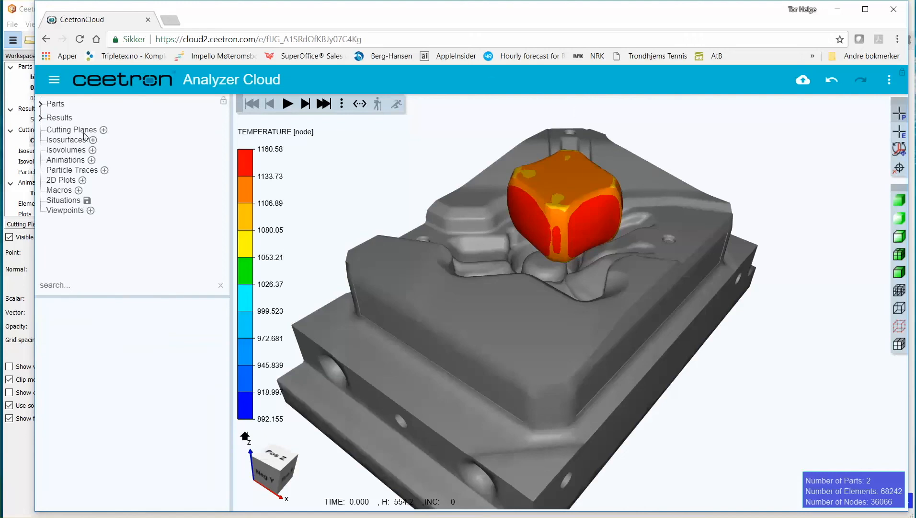
# - Add a 2D plot of TEMPERATURE [node] and pick a point on the side of the billet for it
pyautogui.click(82, 180)
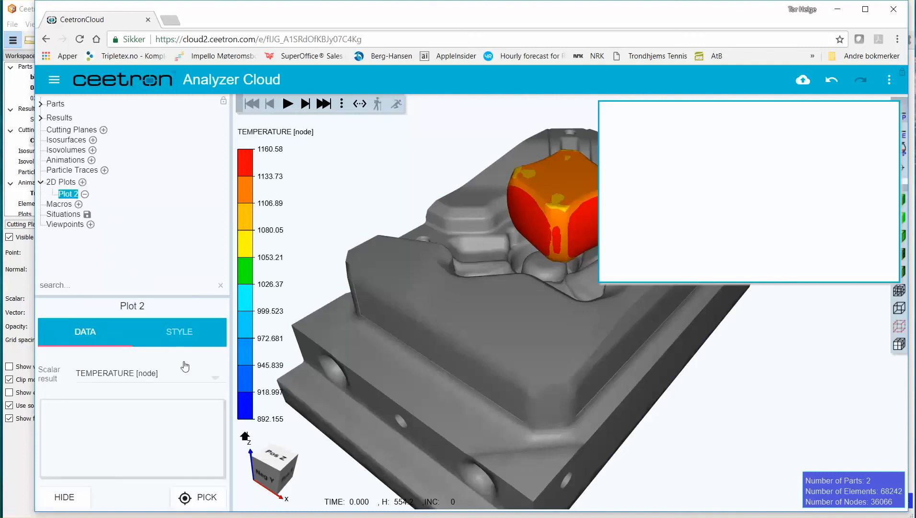
pyautogui.click(187, 498)
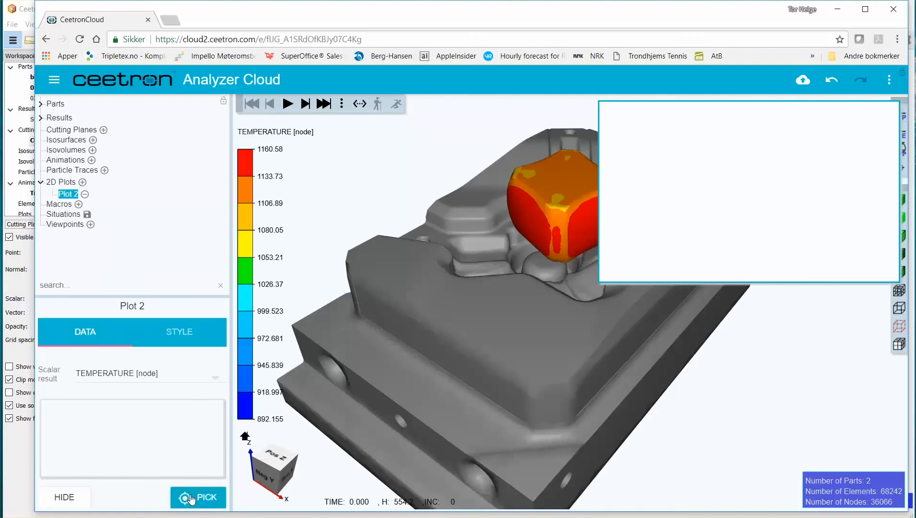
pyautogui.click(525, 206)
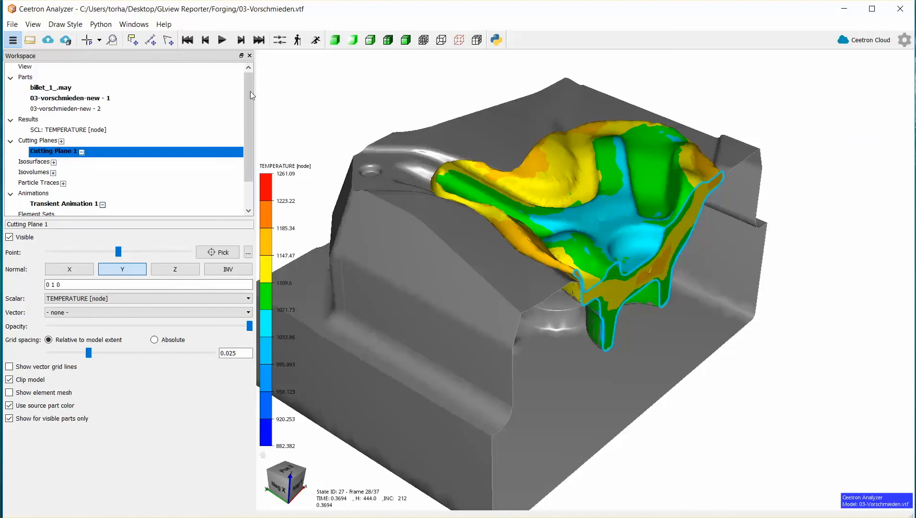
# - Switch back to Ceetron Analyzer and close the 03-Vorschmieden model
pyautogui.click(13, 25)
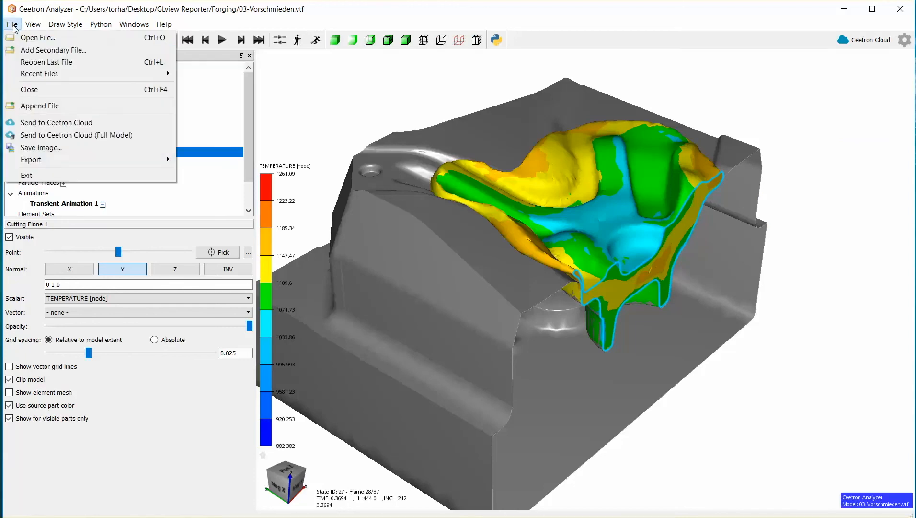
pyautogui.click(25, 90)
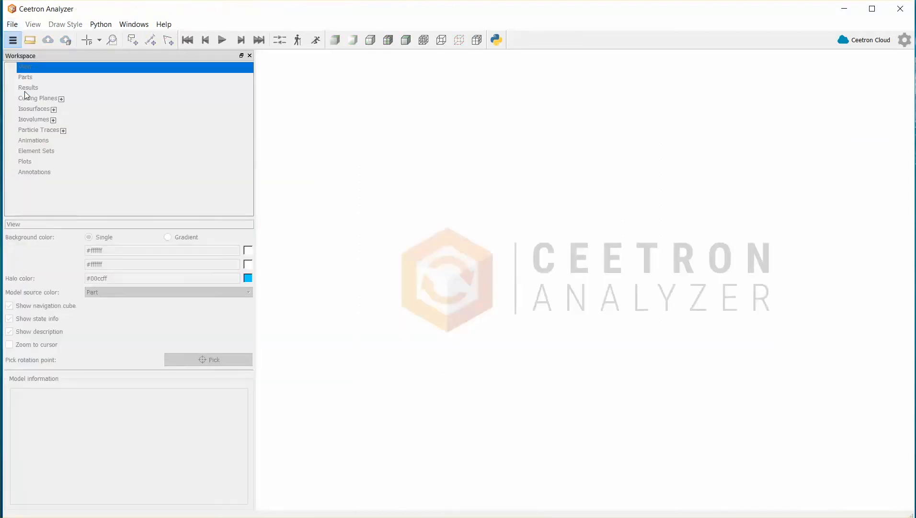